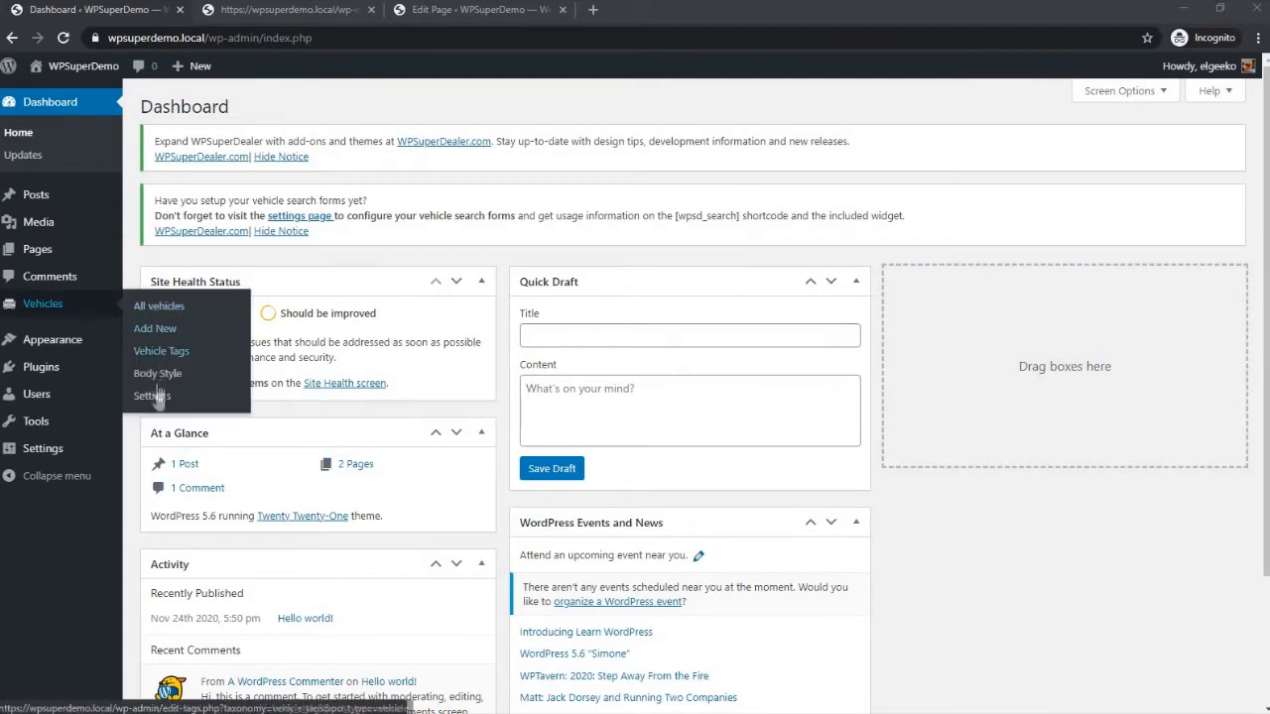
- Open the Search Form settings for vehicles and read through their Tips & Tricks section, including the shortcode and field parameters
left_click(154, 397)
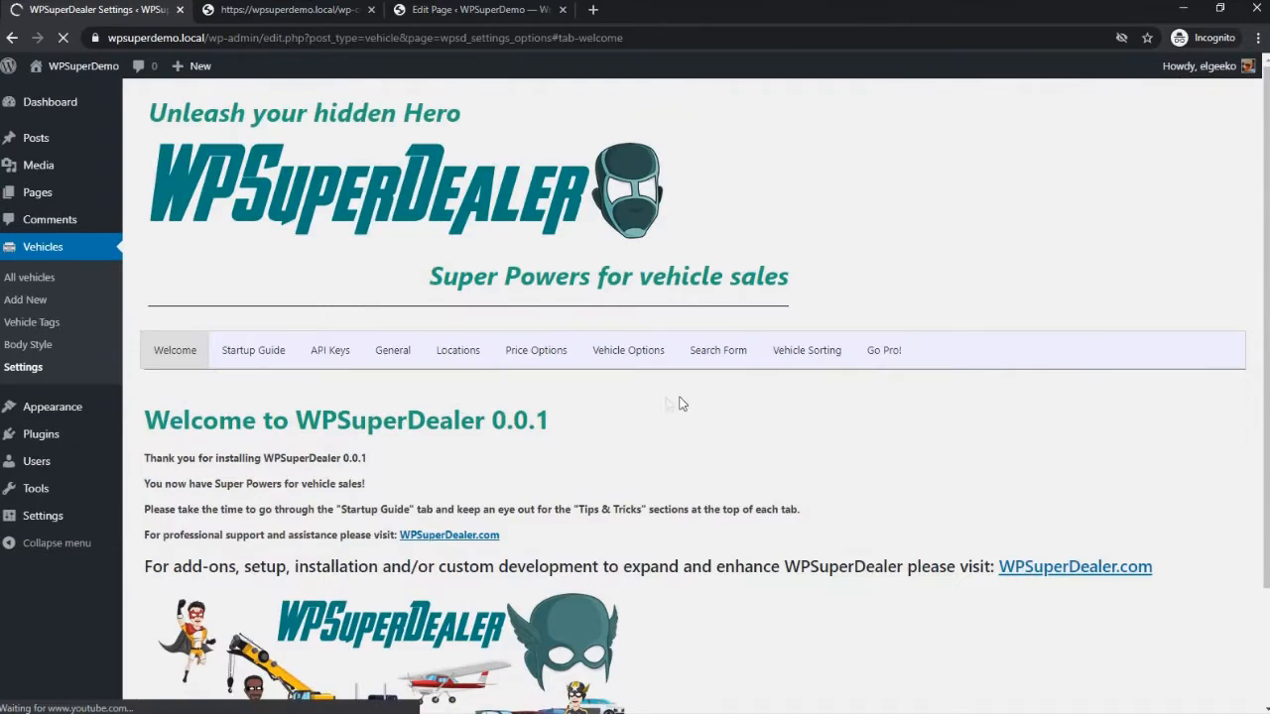
left_click(723, 352)
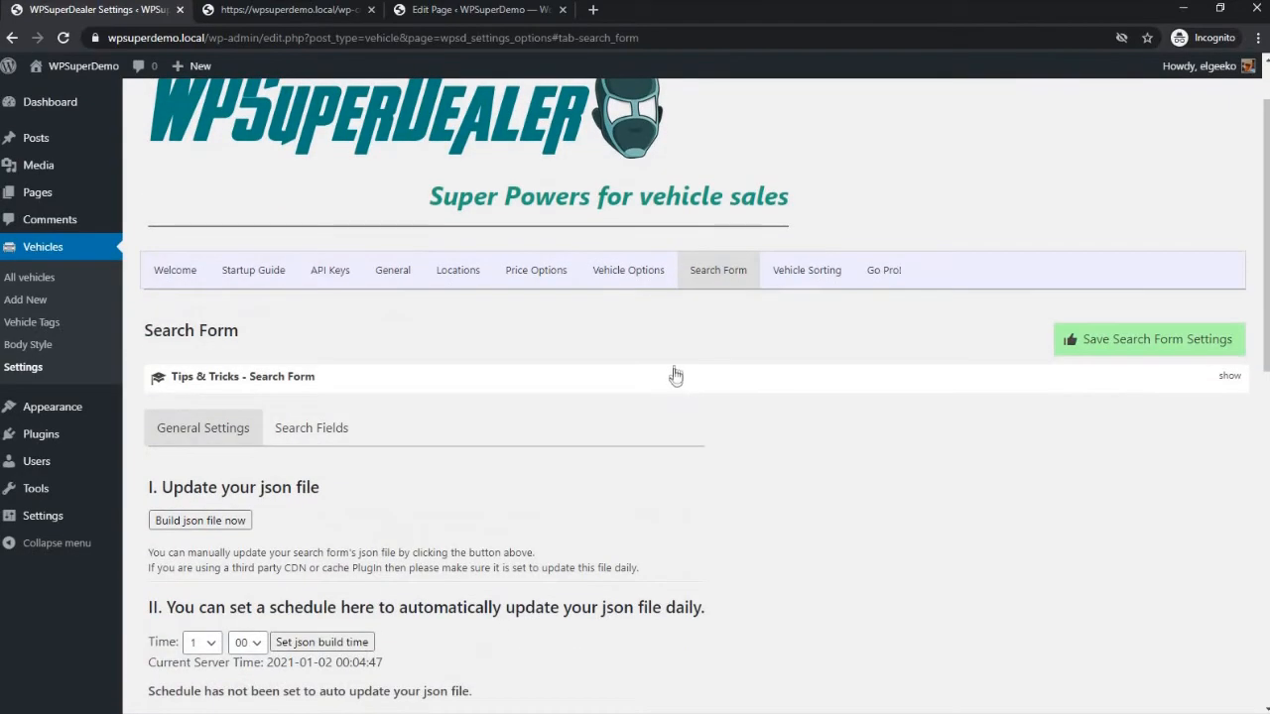
left_click(675, 371)
scroll(675, 373, "down", 10)
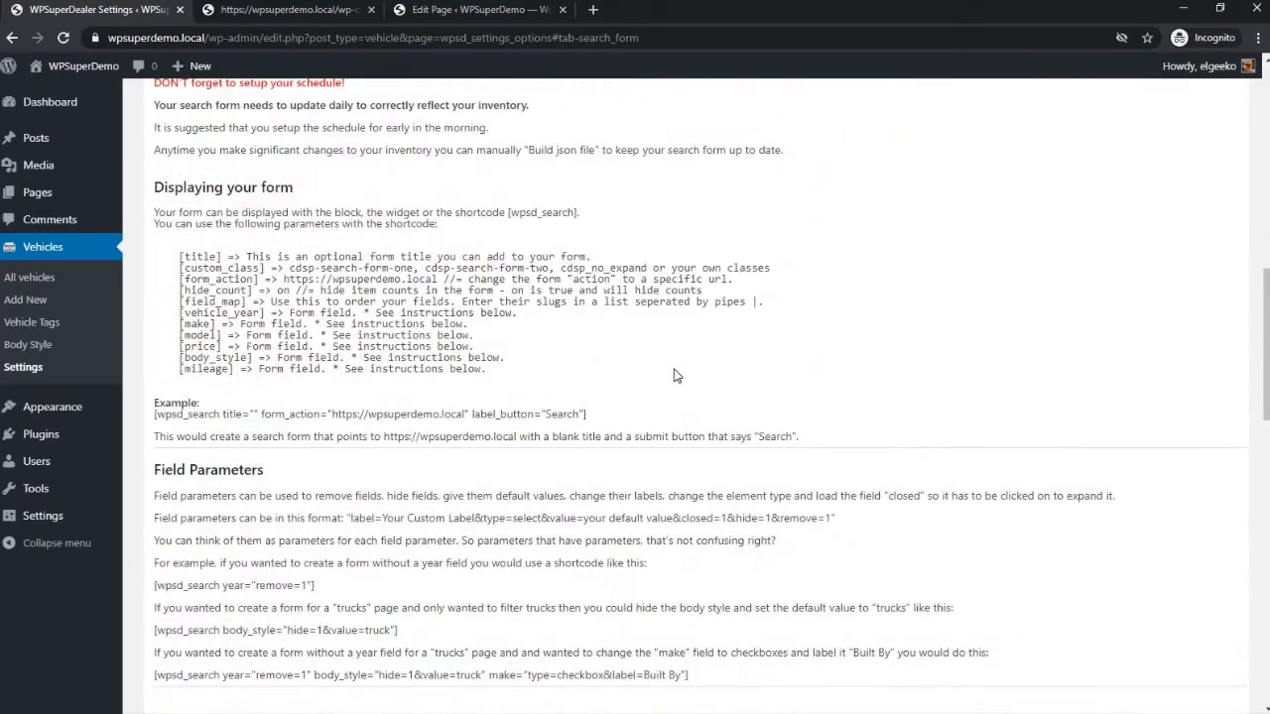
scroll(675, 375, "down", 3)
scroll(674, 375, "up", 10)
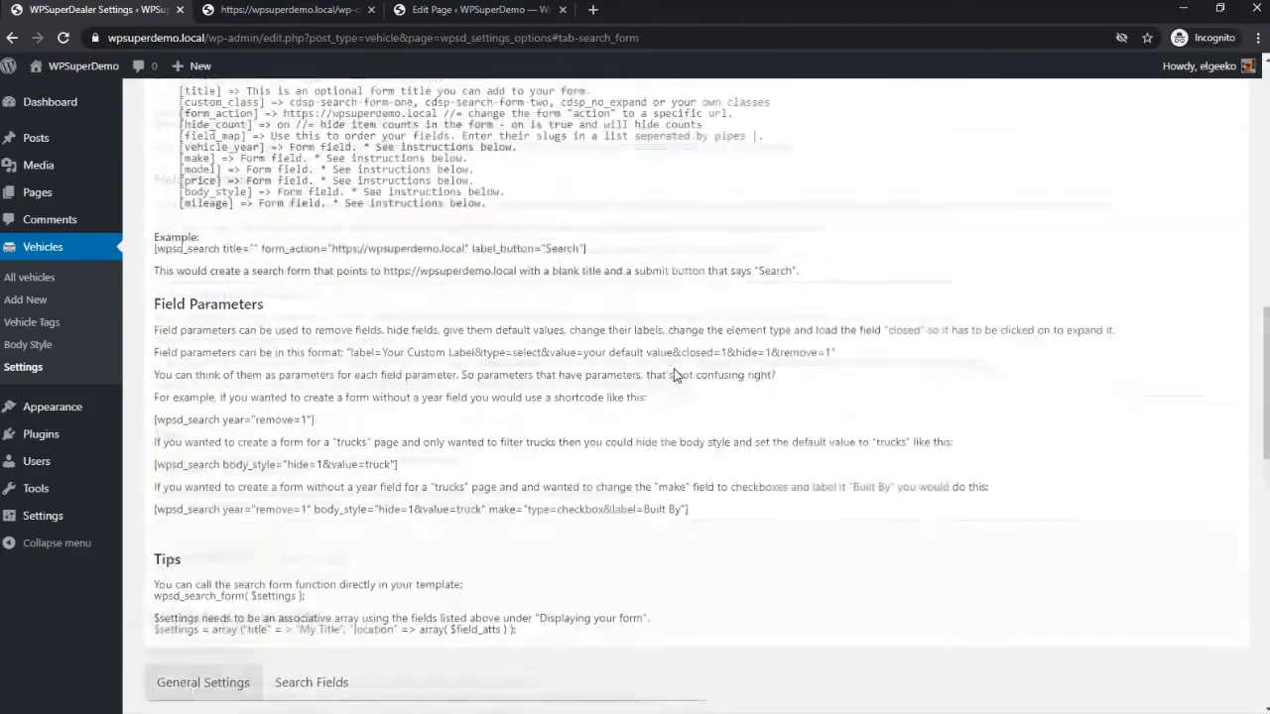
scroll(675, 375, "up", 2)
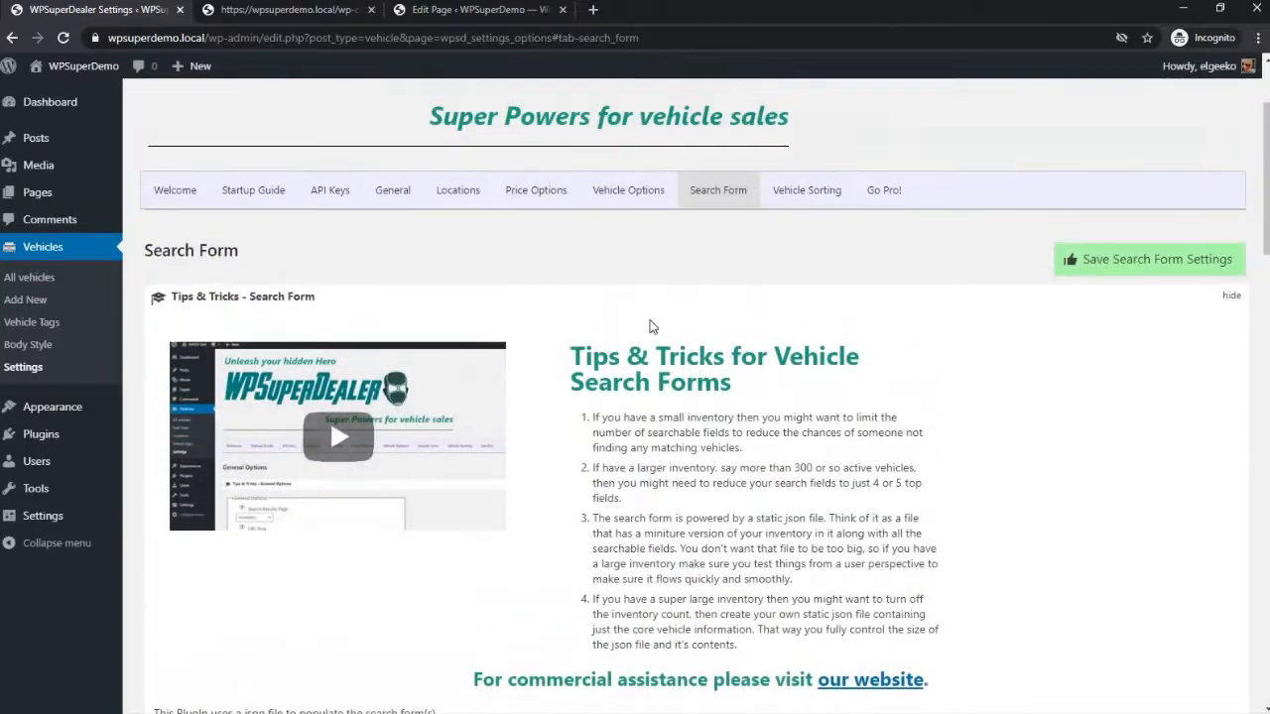
left_click(615, 301)
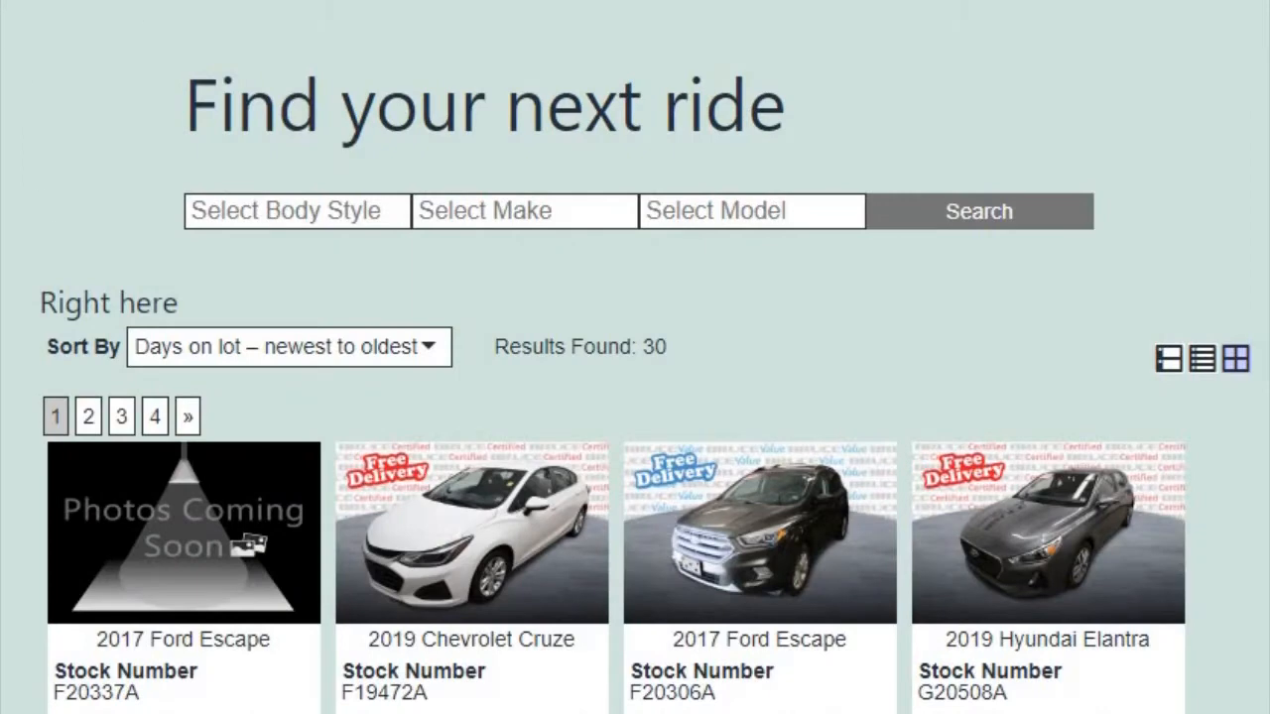
- Examine the Body Style choices in the "Find your next ride" search form
left_click(295, 223)
left_click(295, 227)
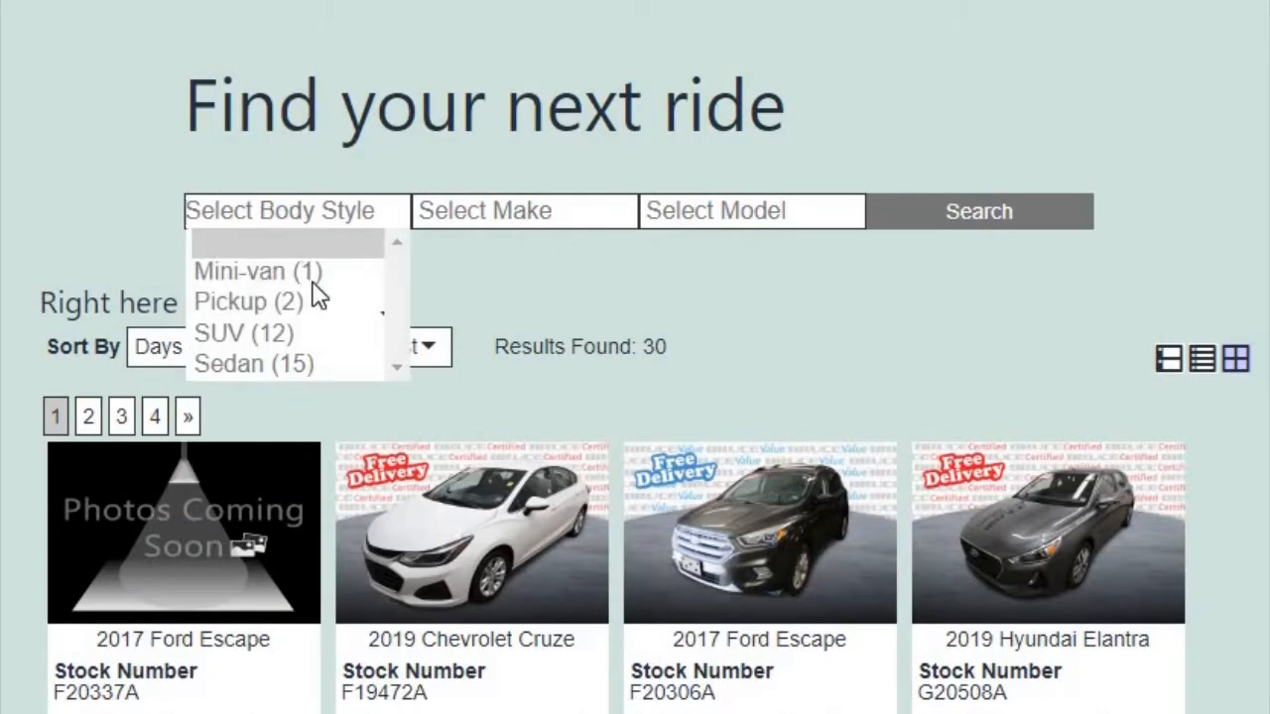
key("Return")
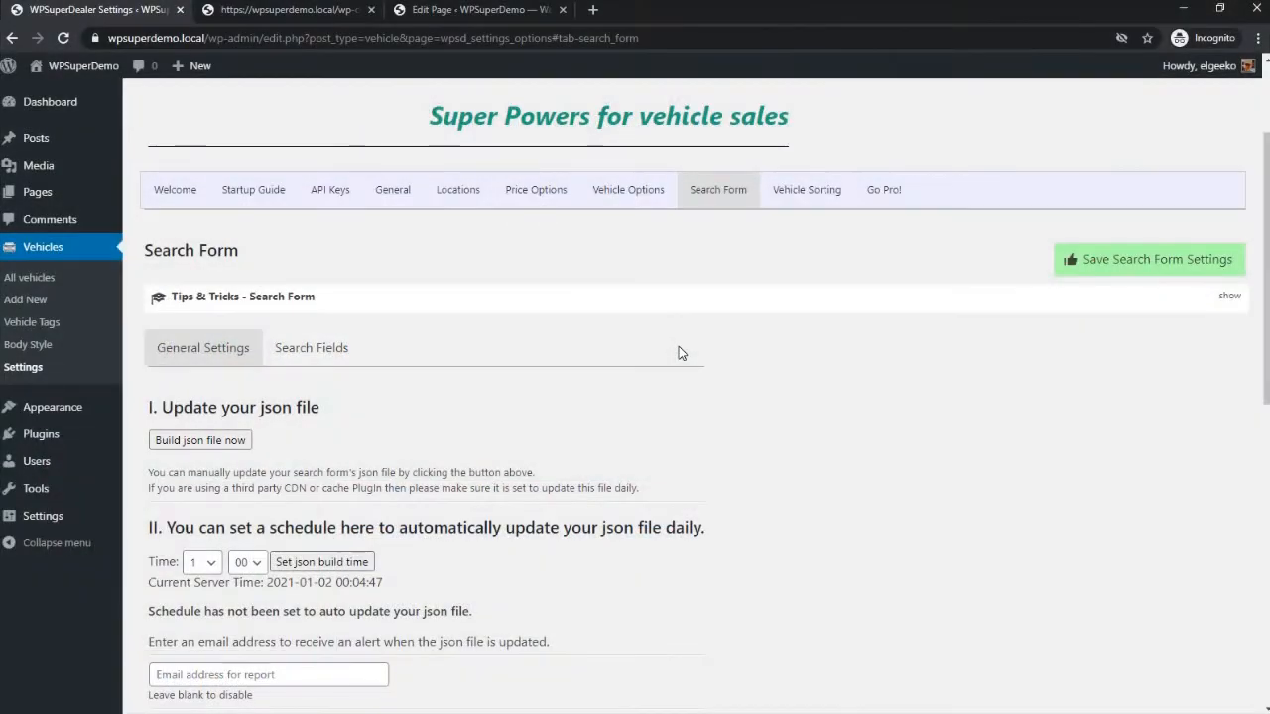
- Open the Search Fields settings of the search form and look over the available fields
left_click(318, 349)
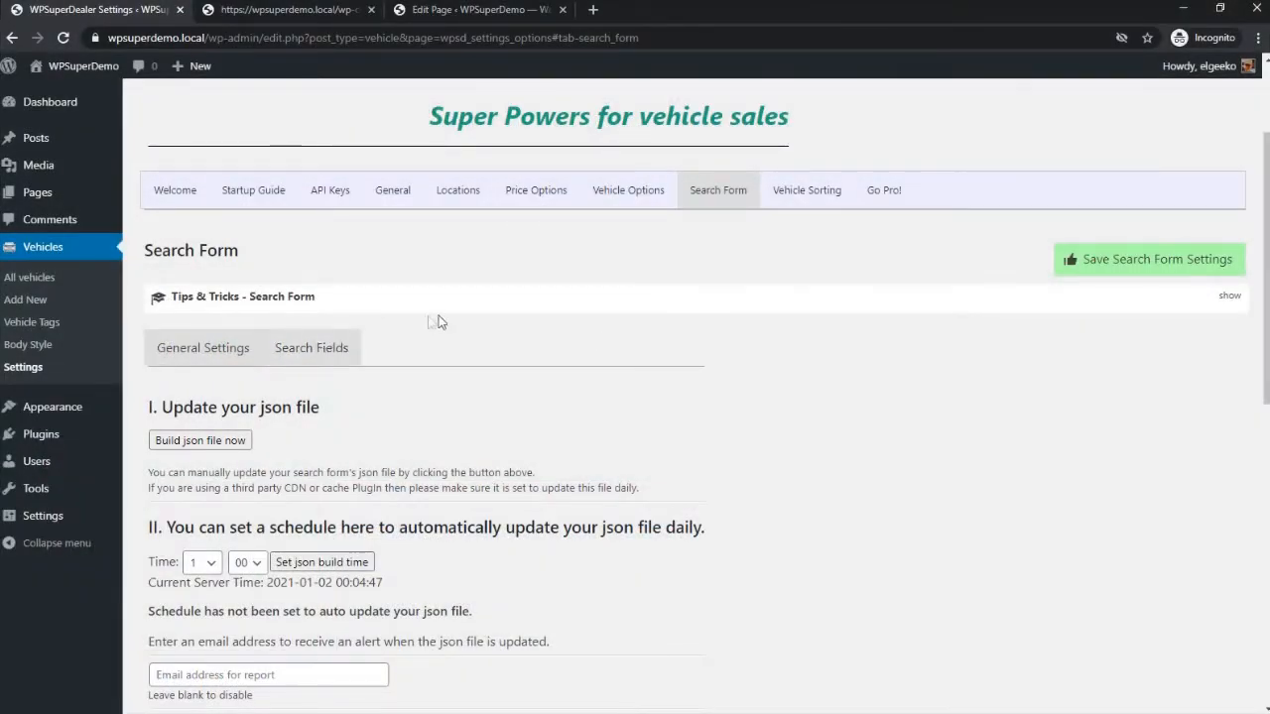
scroll(519, 297, "down", 4)
scroll(518, 299, "down", 5)
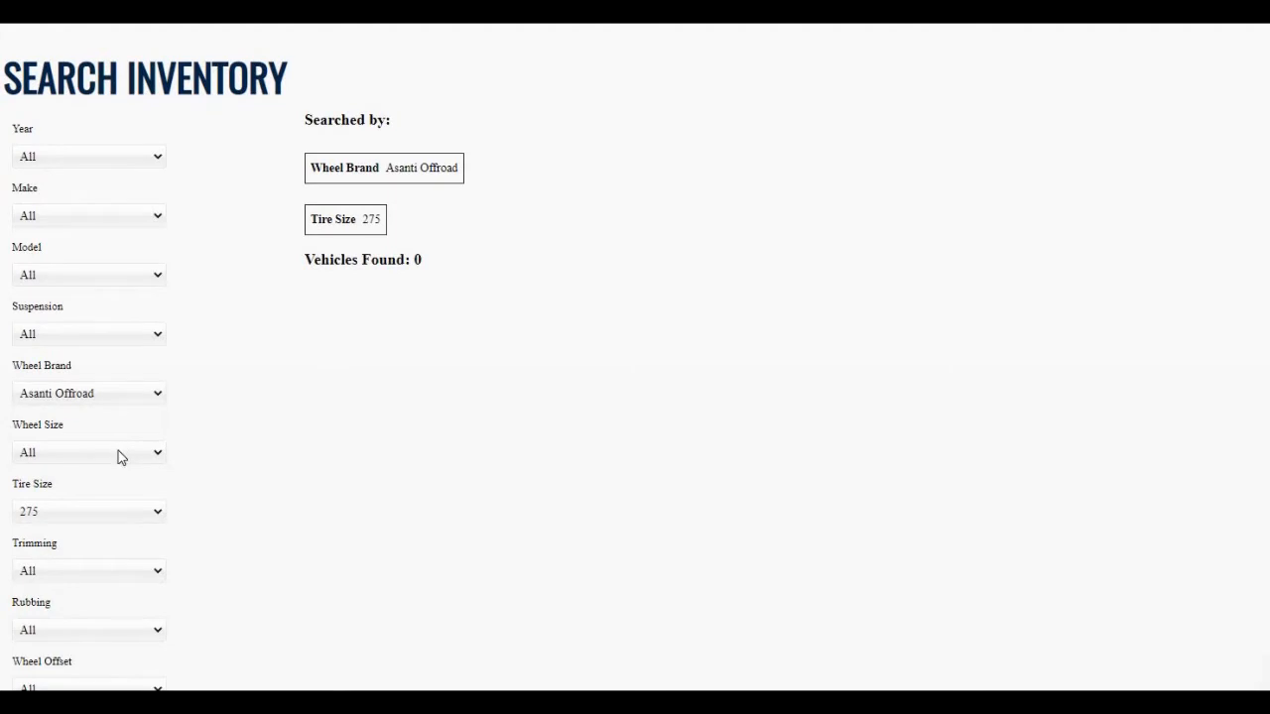
- Look through the full set of filters in the sample Search Inventory form, down to its search button
scroll(118, 451, "down", 5)
scroll(118, 451, "down", 4)
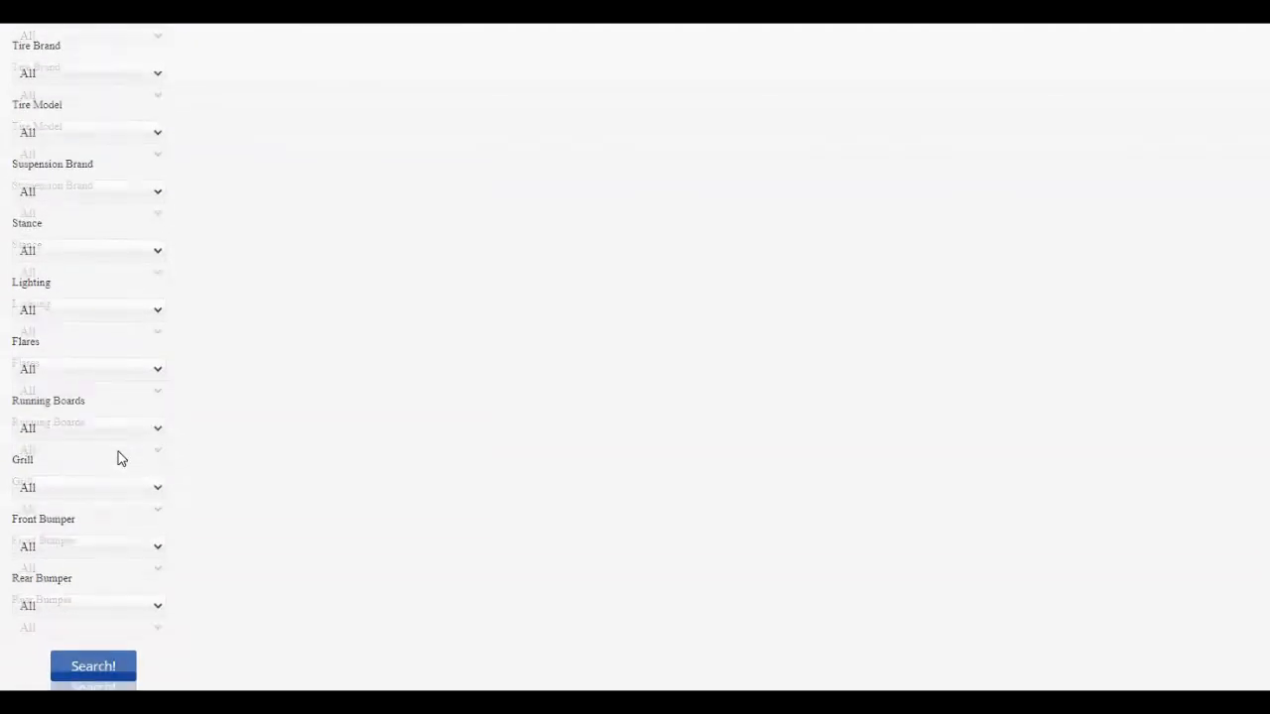
scroll(118, 458, "up", 6)
scroll(118, 451, "up", 3)
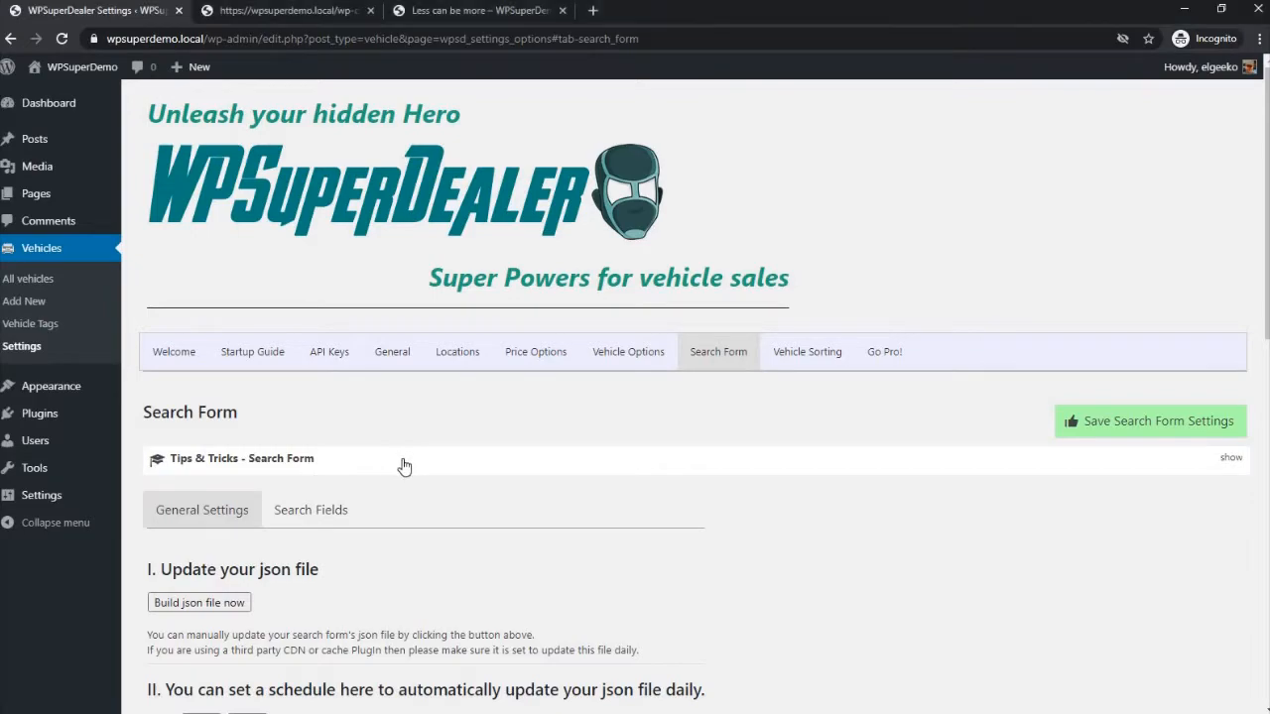
- Expand the search form's Tips & Tricks and read the notes on the json file and on displaying the form
left_click(404, 467)
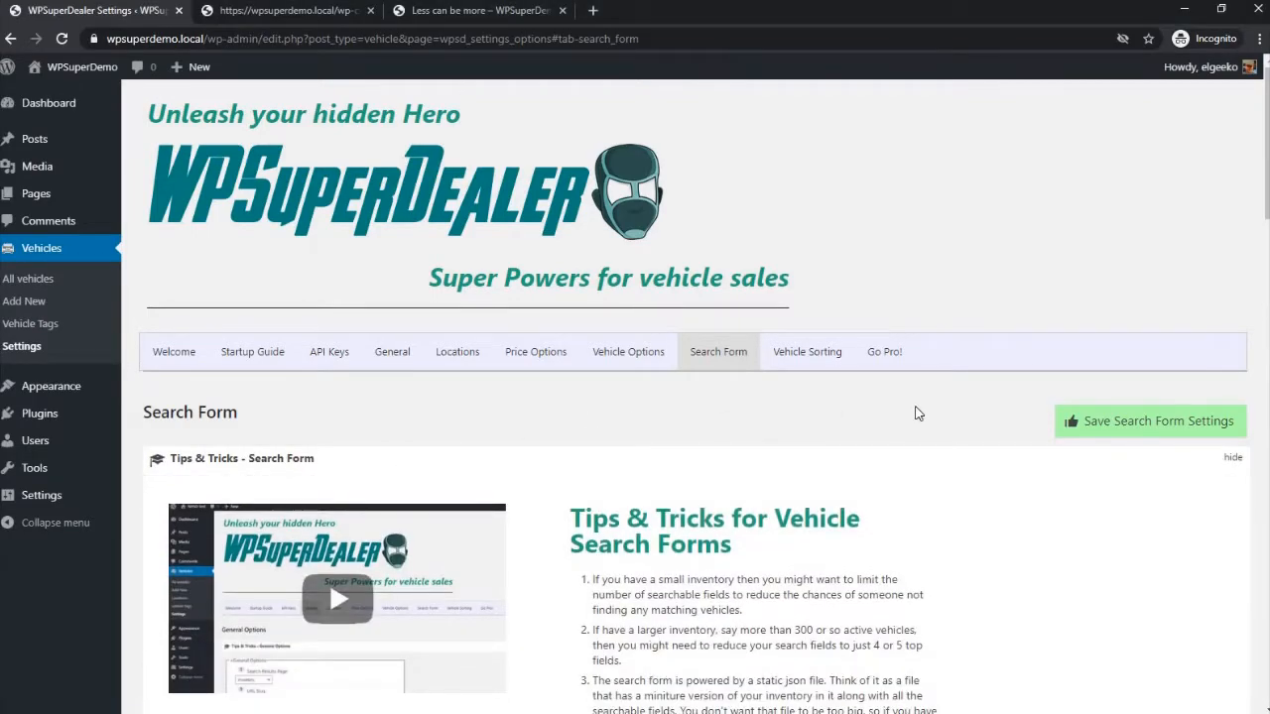
scroll(918, 413, "down", 5)
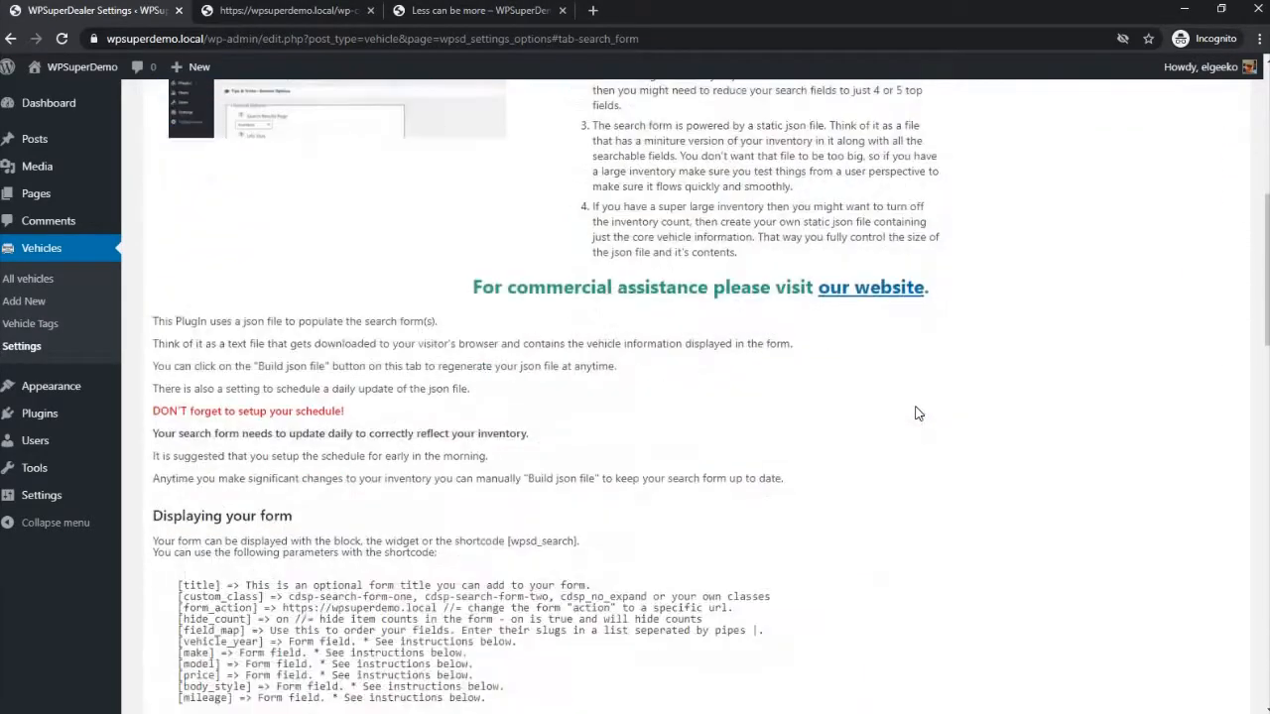
scroll(918, 413, "down", 2)
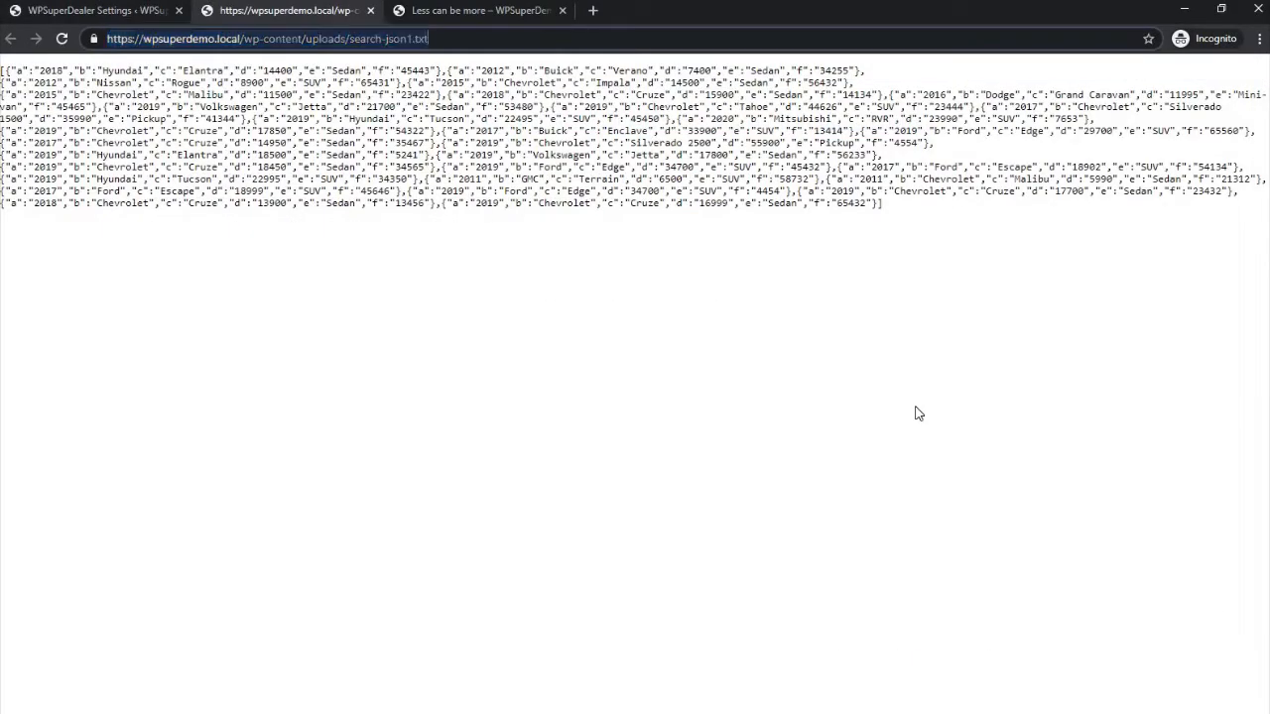
- Highlight parts of the file name search-json1.txt in the json file's address and return to the WPSuperDealer settings page
key("Left")
key("Left")
key("Left")
key("Left")
key("ctrl+shift+Right")
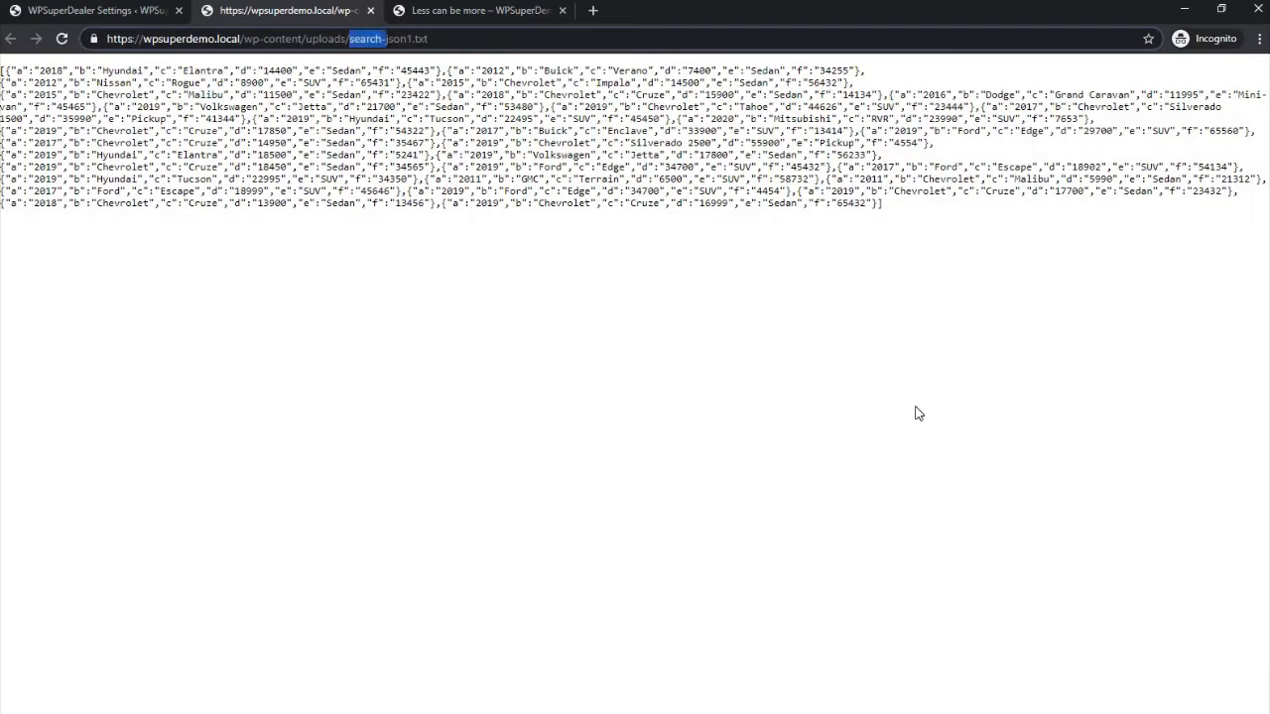
key("shift+Right")
key("shift+Right")
key("shift+Right")
key("shift+Right")
key("shift+Right")
key("Right")
key("shift+Left")
key("ctrl+shift+Tab")
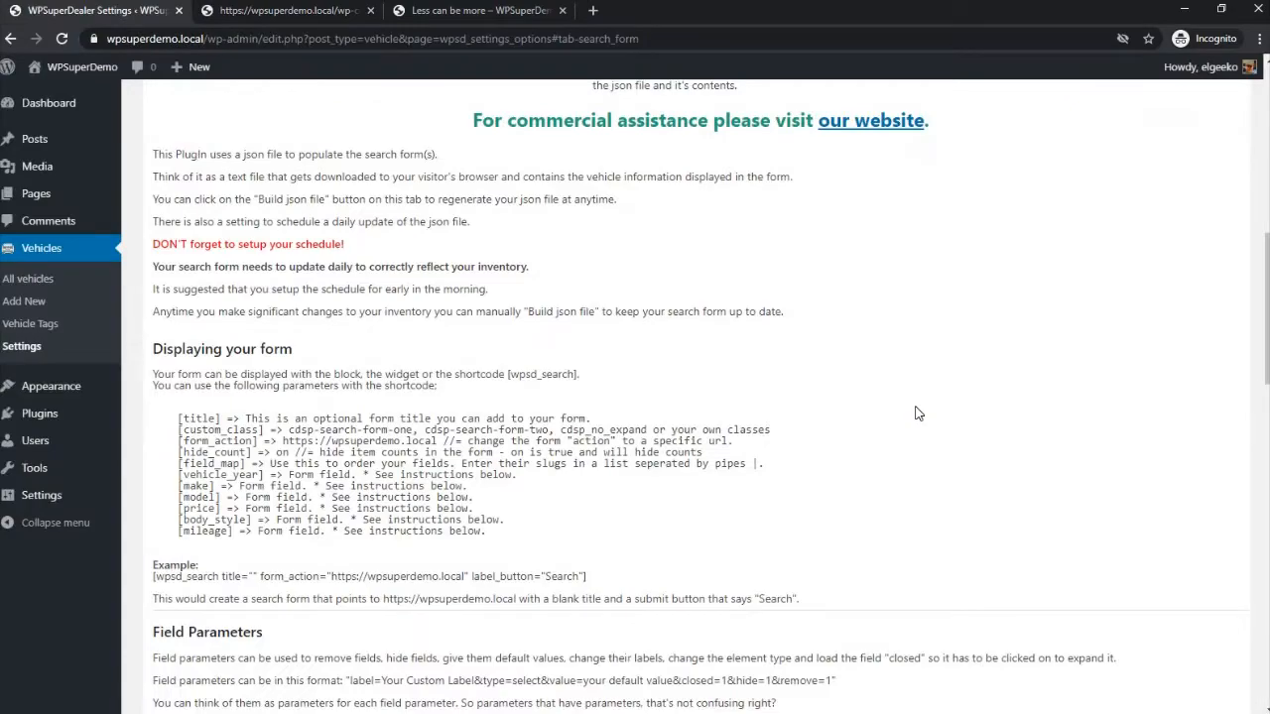
- Collapse the Tips & Tricks section and review the search form's General Settings from the json update down to the mobile tap action
scroll(732, 365, "up", 5)
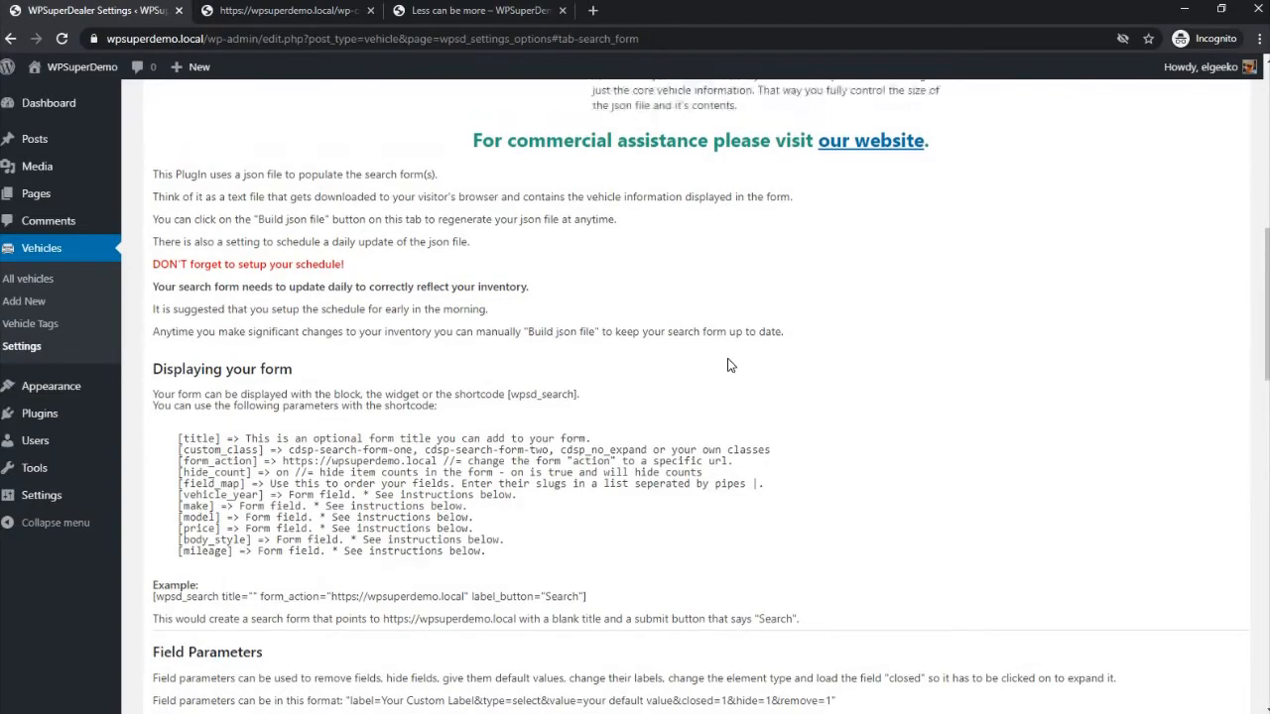
scroll(732, 365, "up", 3)
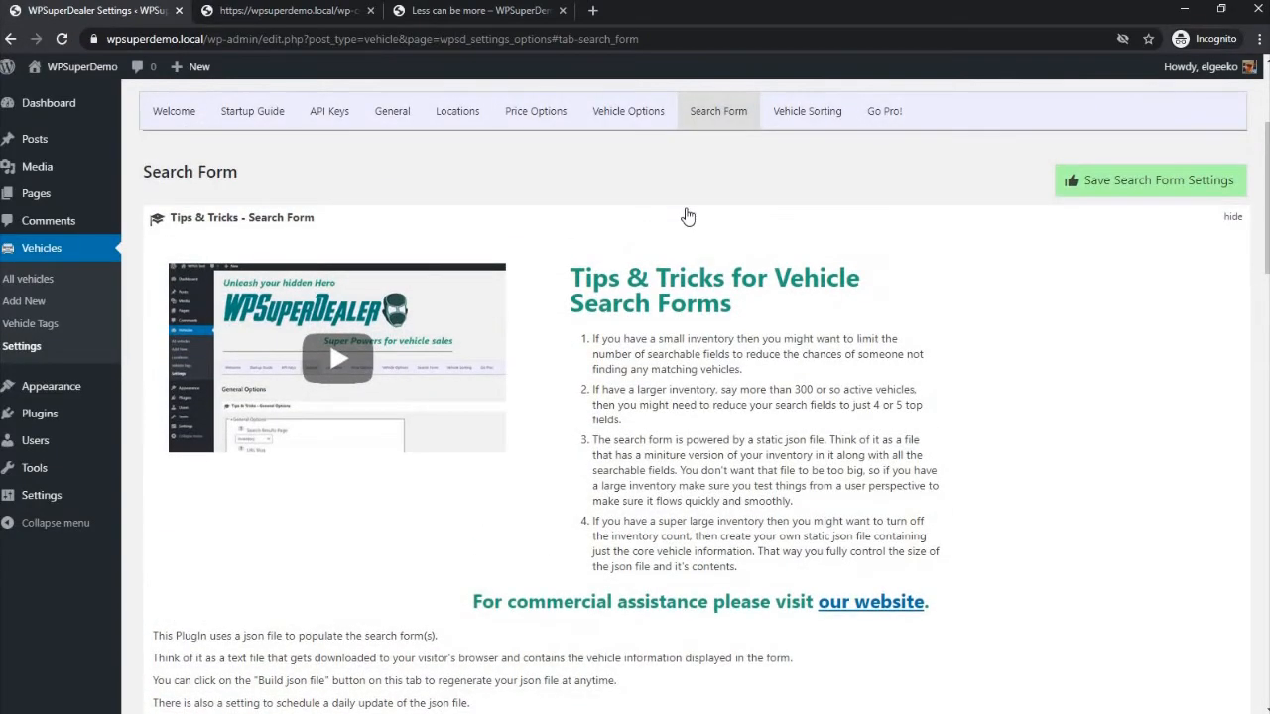
left_click(688, 216)
scroll(686, 212, "down", 3)
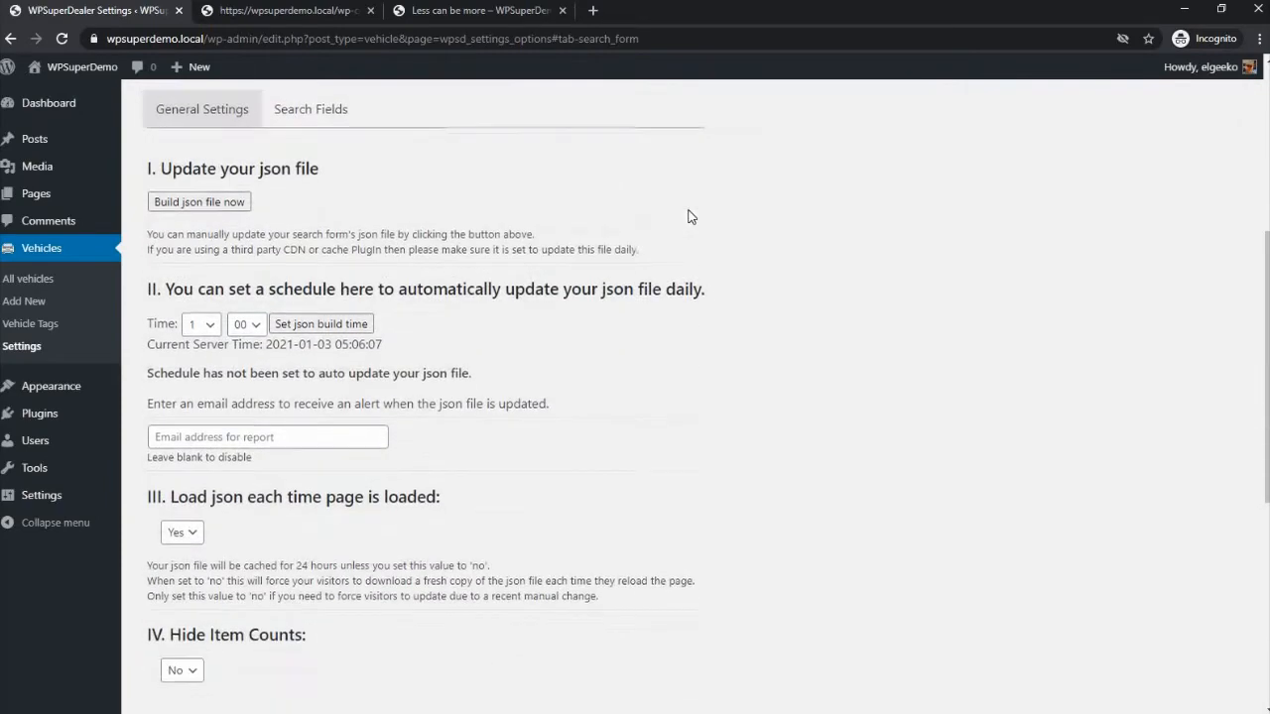
left_click(218, 123)
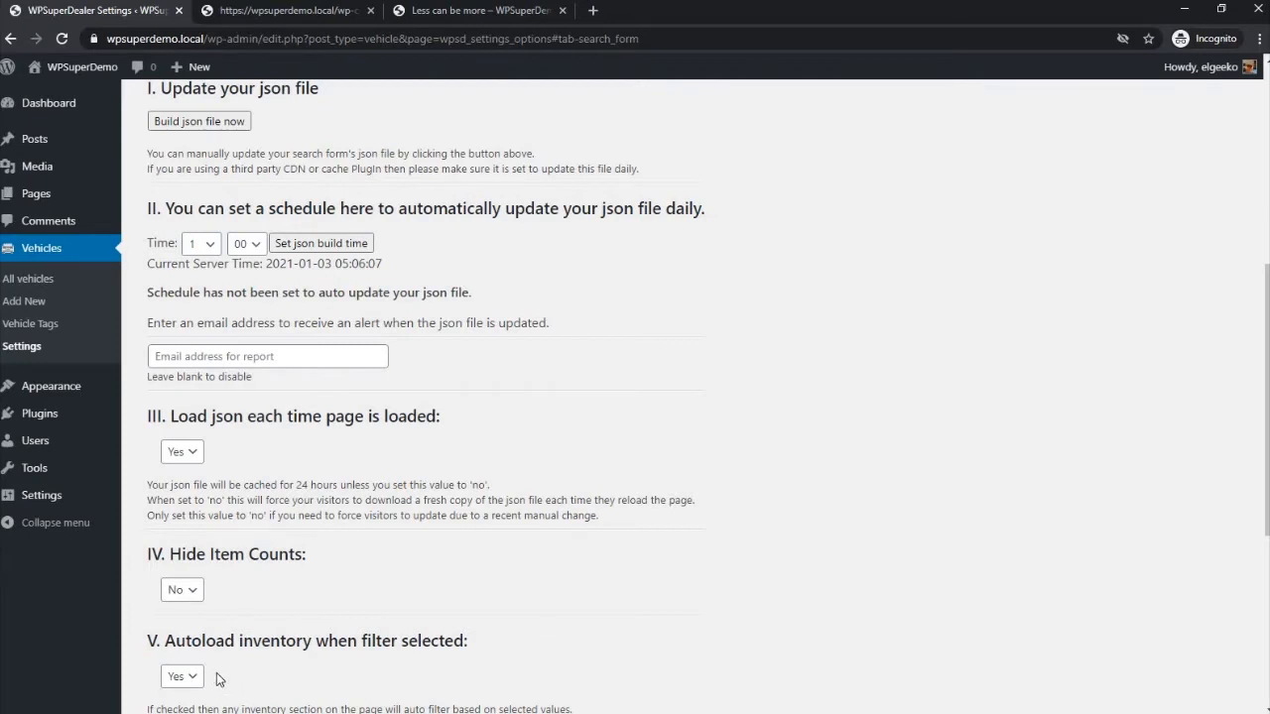
scroll(220, 680, "down", 3)
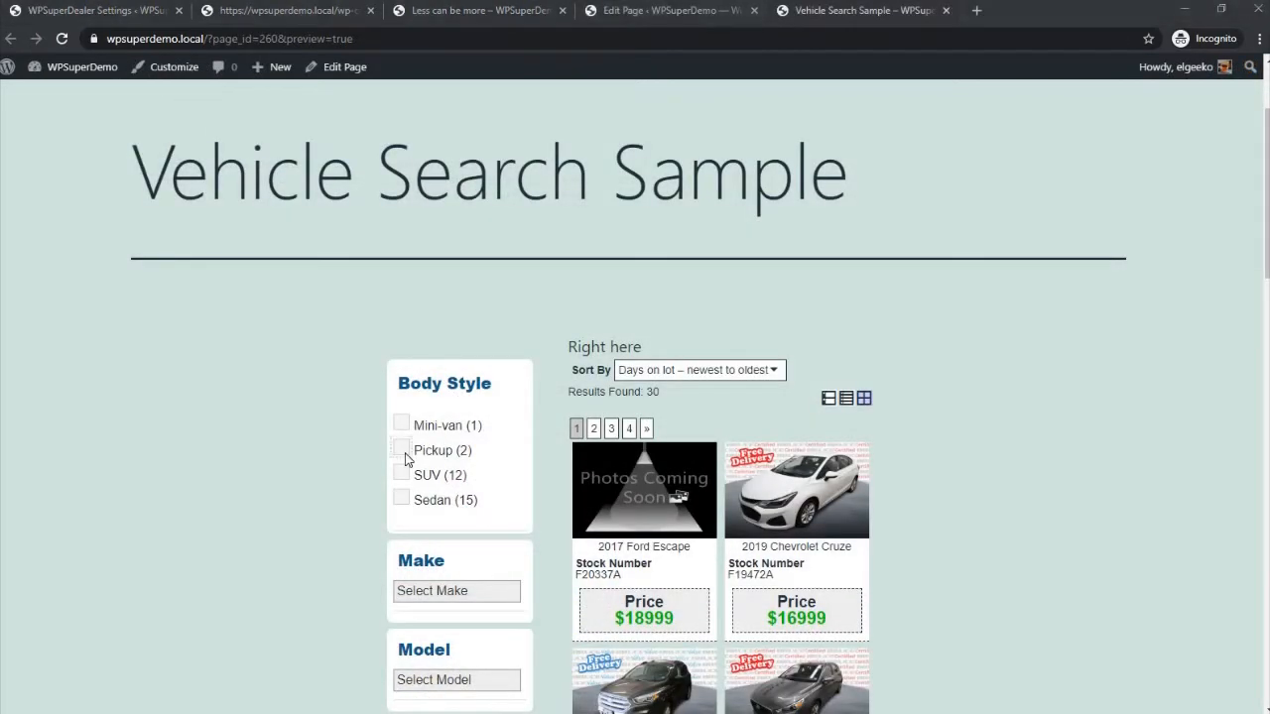
left_click(401, 450)
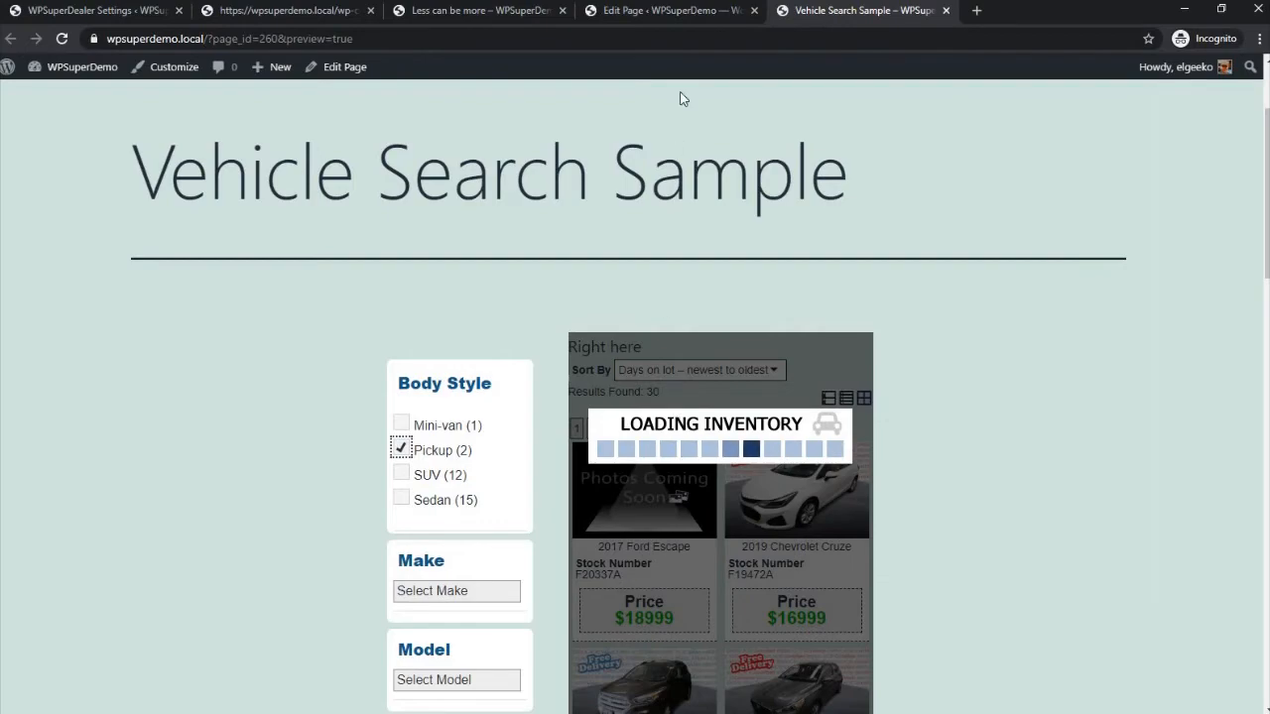
left_click(682, 13)
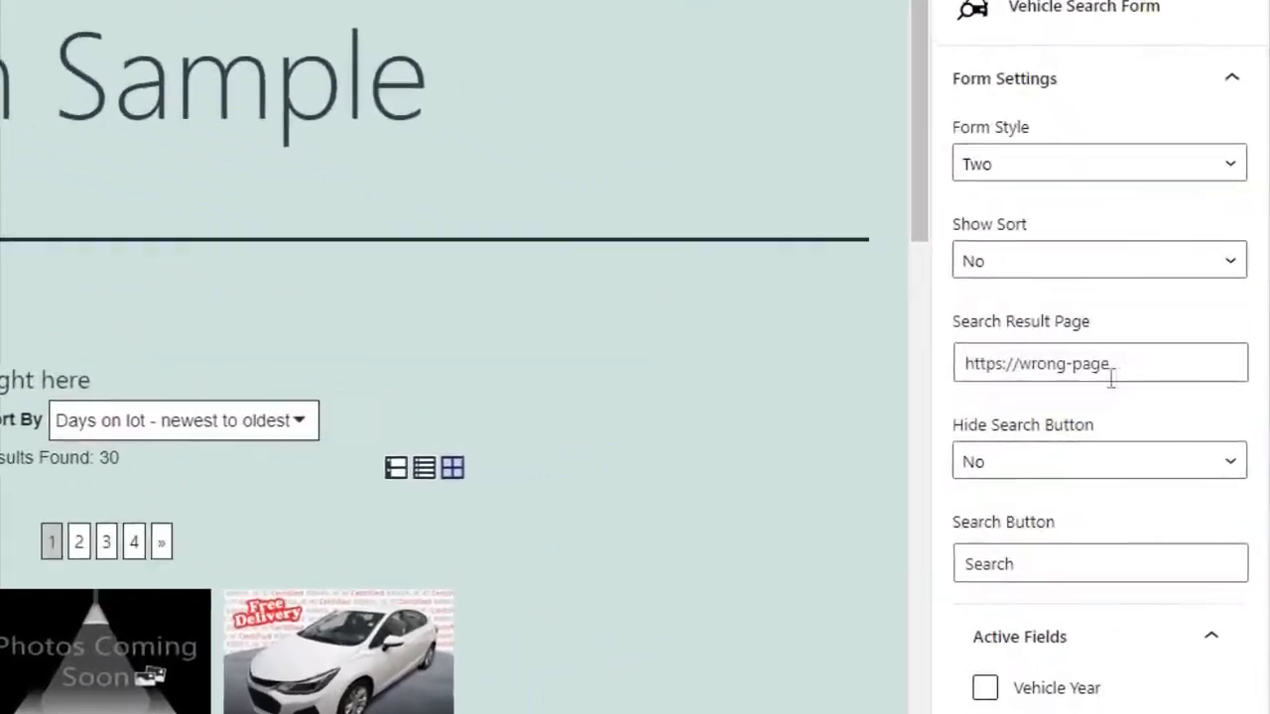
left_click(1175, 388)
key("ctrl+a")
type("https://wpsuperdemo.local/inventory/")
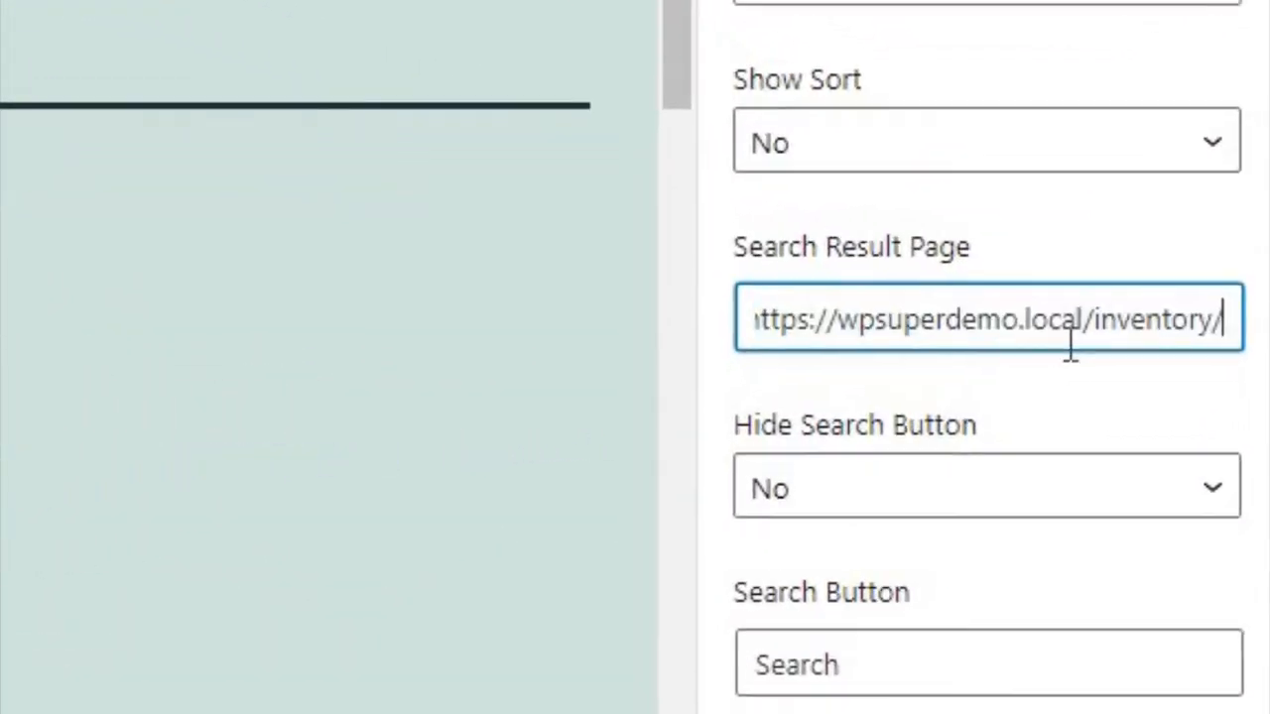
key("Tab")
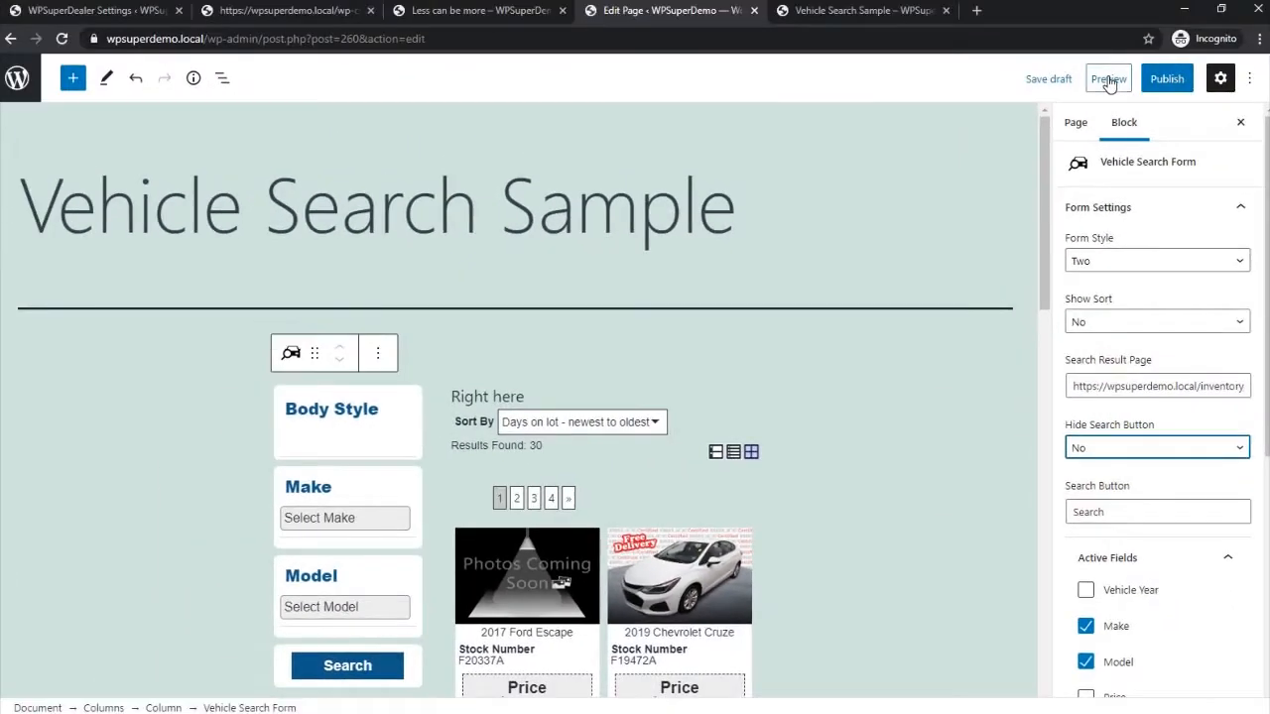
- Preview the edited Vehicle Search Sample page in a new tab and test its Pickup body style filter
left_click(1109, 79)
left_click(1107, 229)
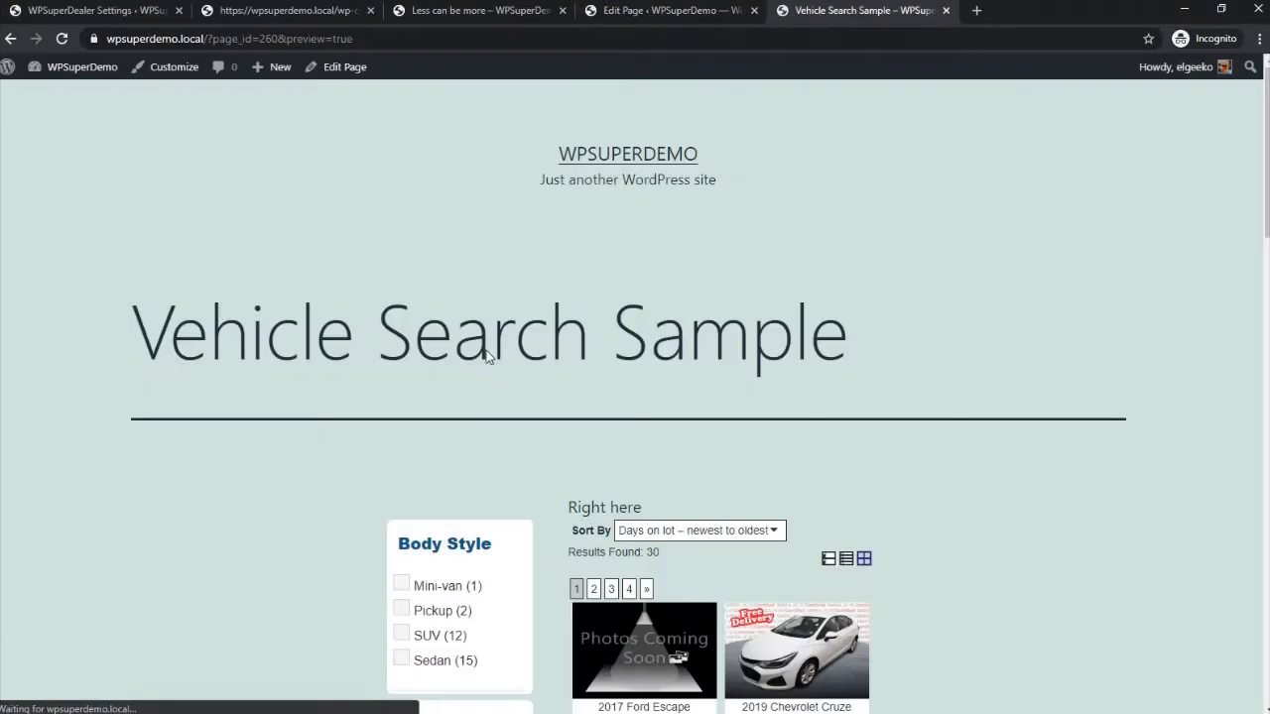
scroll(486, 358, "down", 3)
left_click(401, 370)
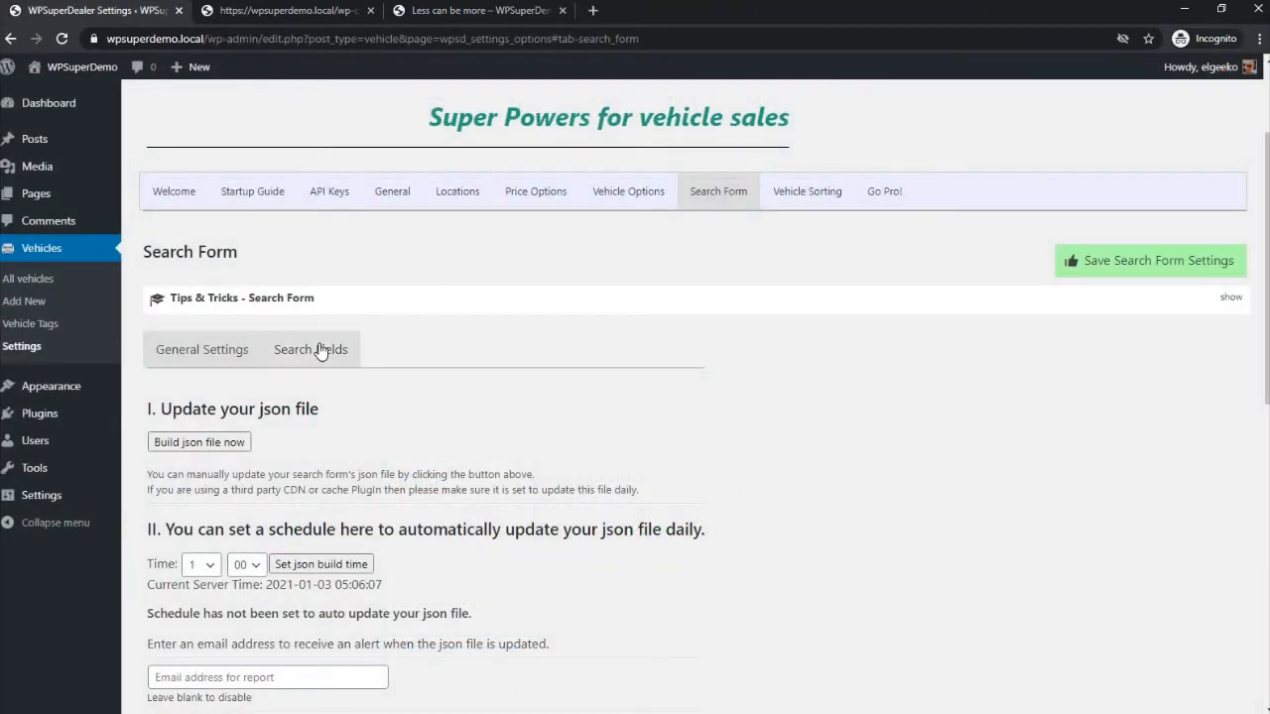
- Open the Search Fields settings and examine which vehicle fields can be added to the form, toggling Vehicle Year off and back on
left_click(320, 351)
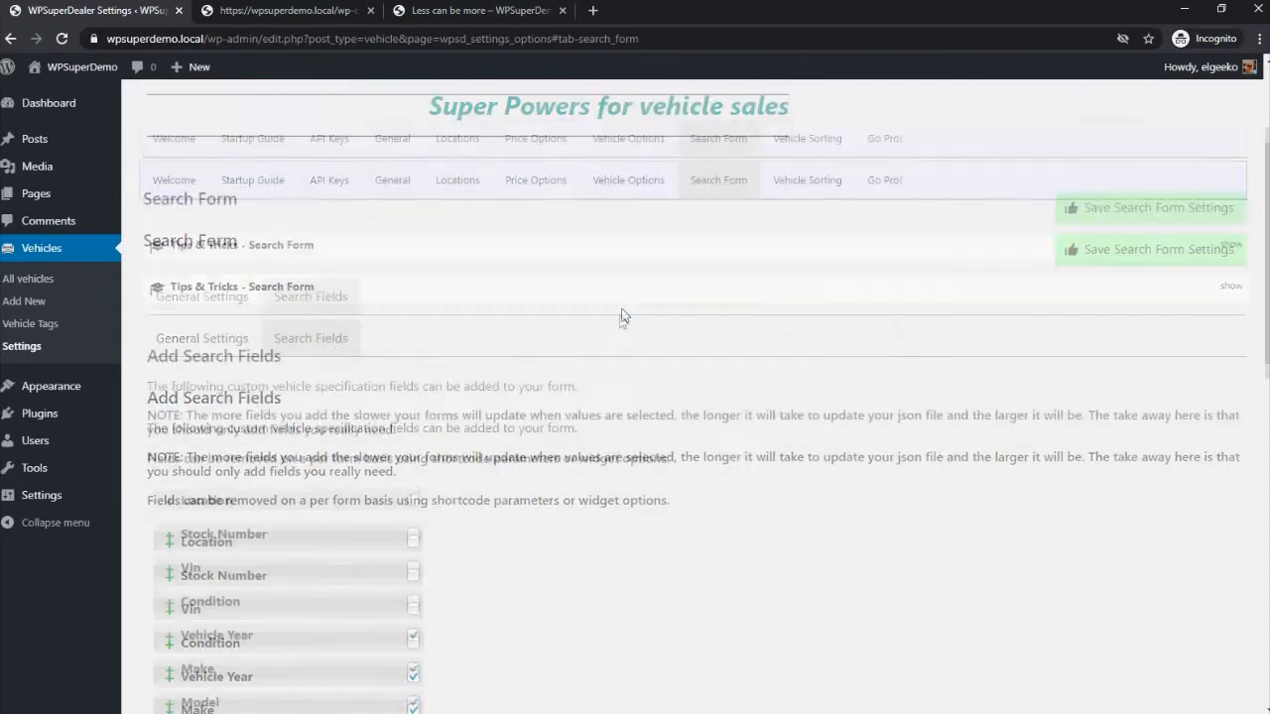
scroll(595, 327, "down", 2)
left_click(413, 446)
left_click(413, 447)
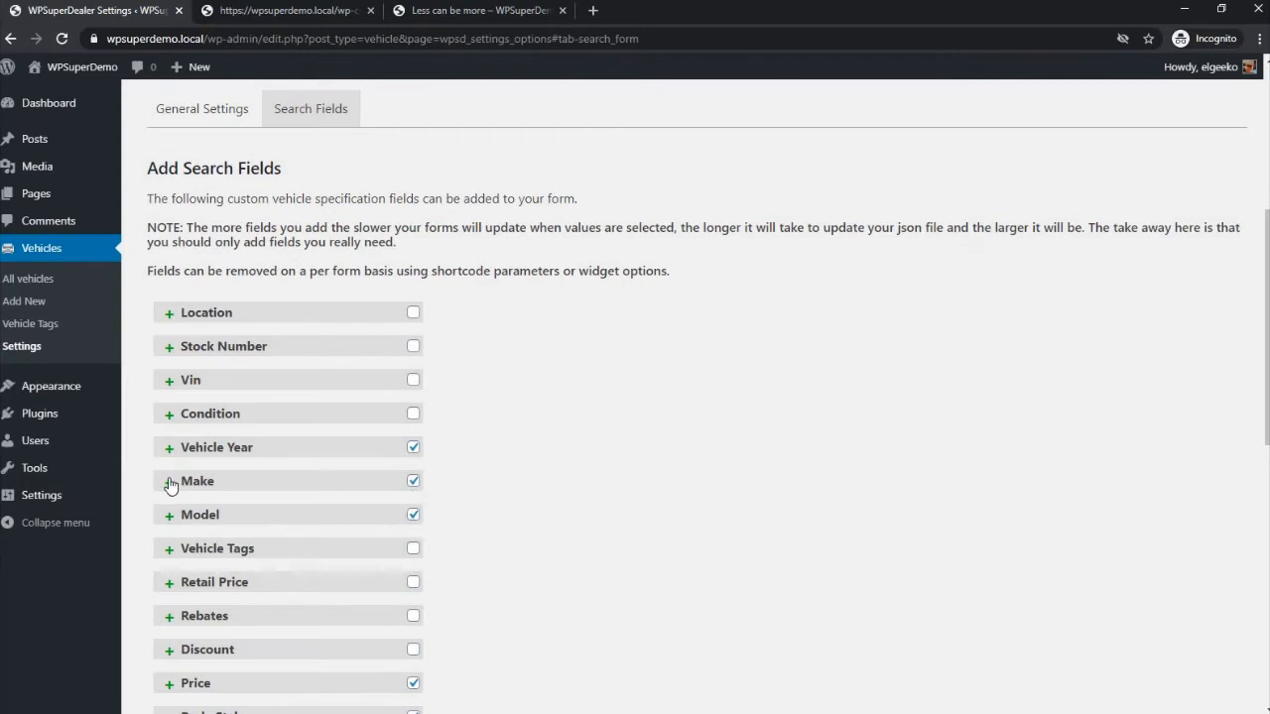
scroll(170, 485, "down", 5)
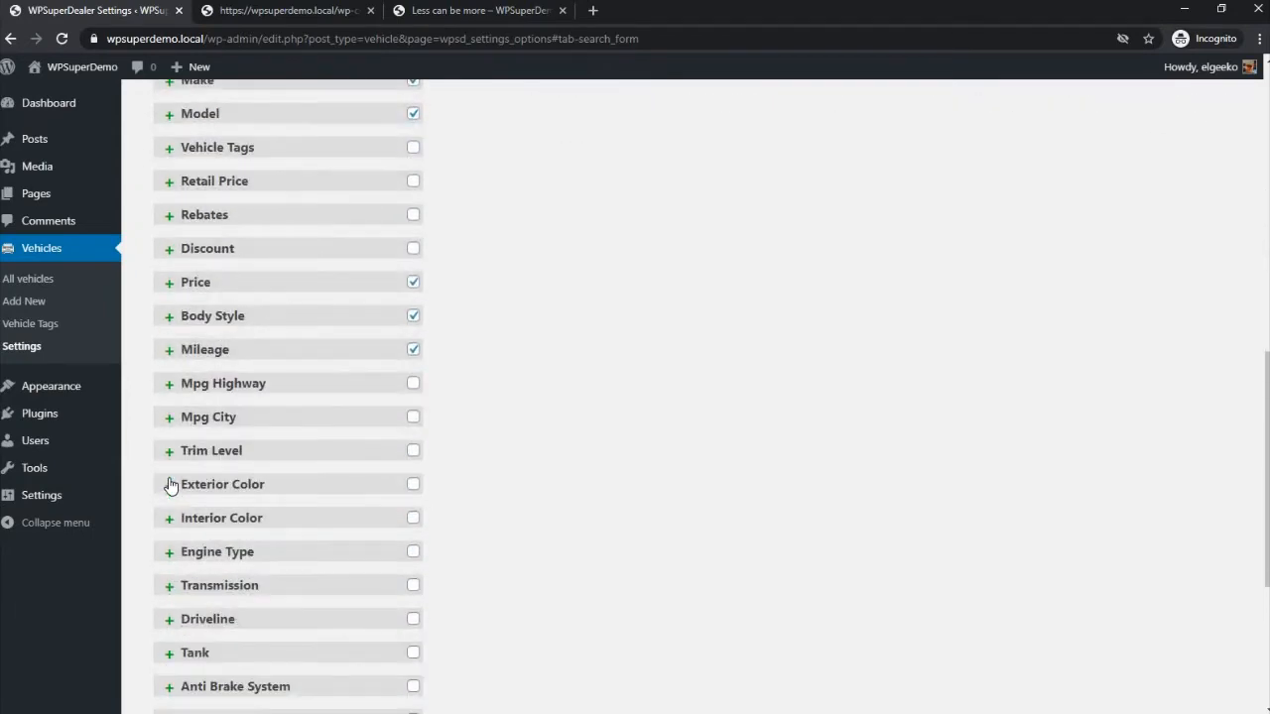
scroll(170, 485, "down", 2)
scroll(169, 485, "up", 5)
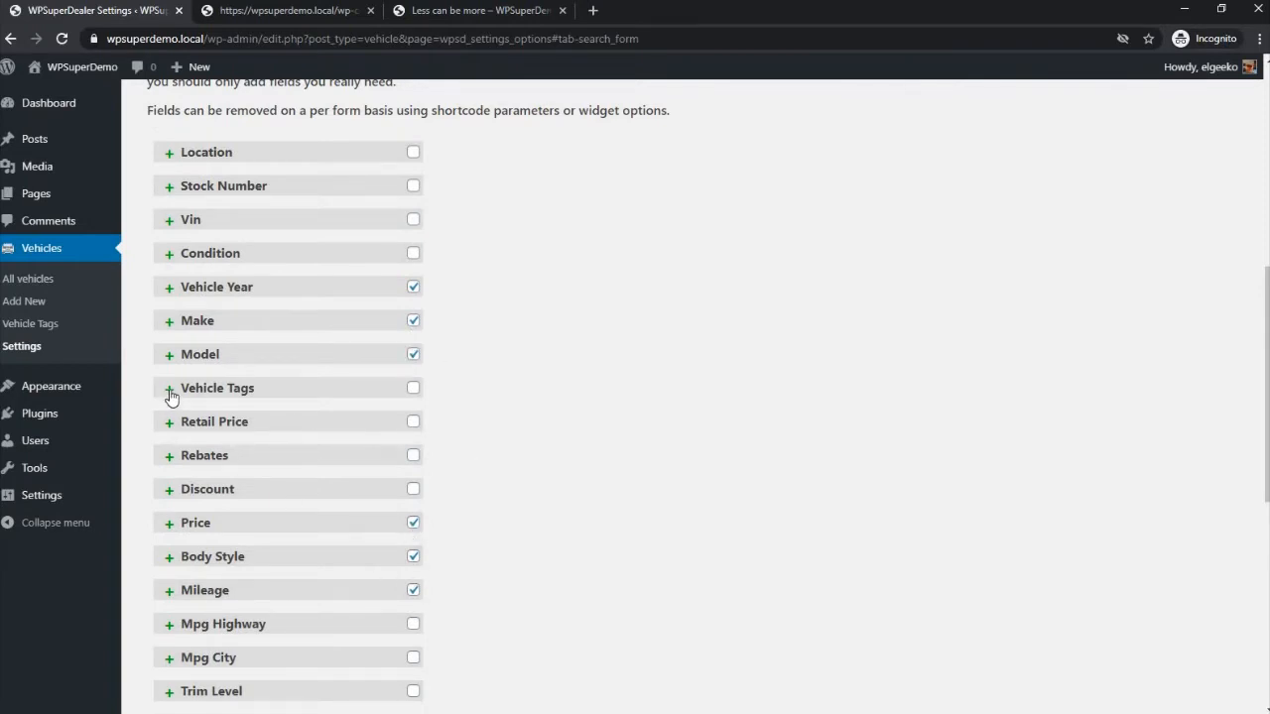
- Inspect the Vehicle Tags field's options, collapse them, and expand the Body Style field's options
left_click(170, 395)
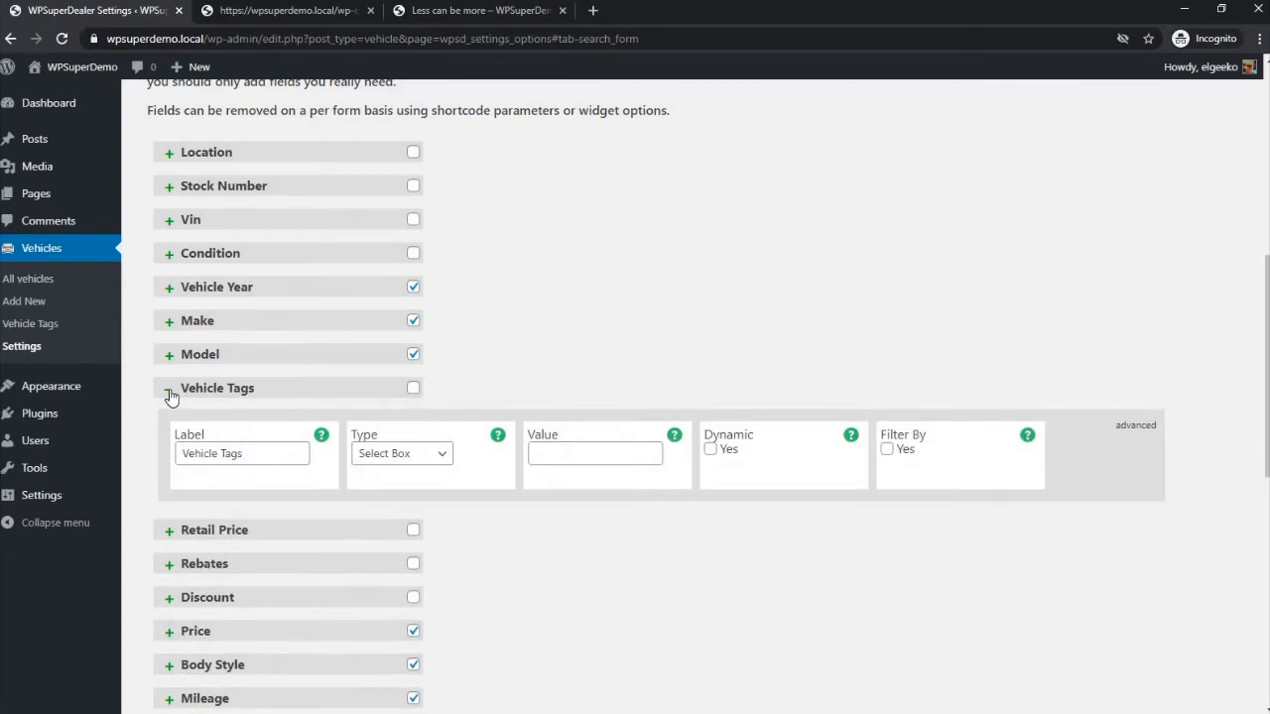
left_click(169, 394)
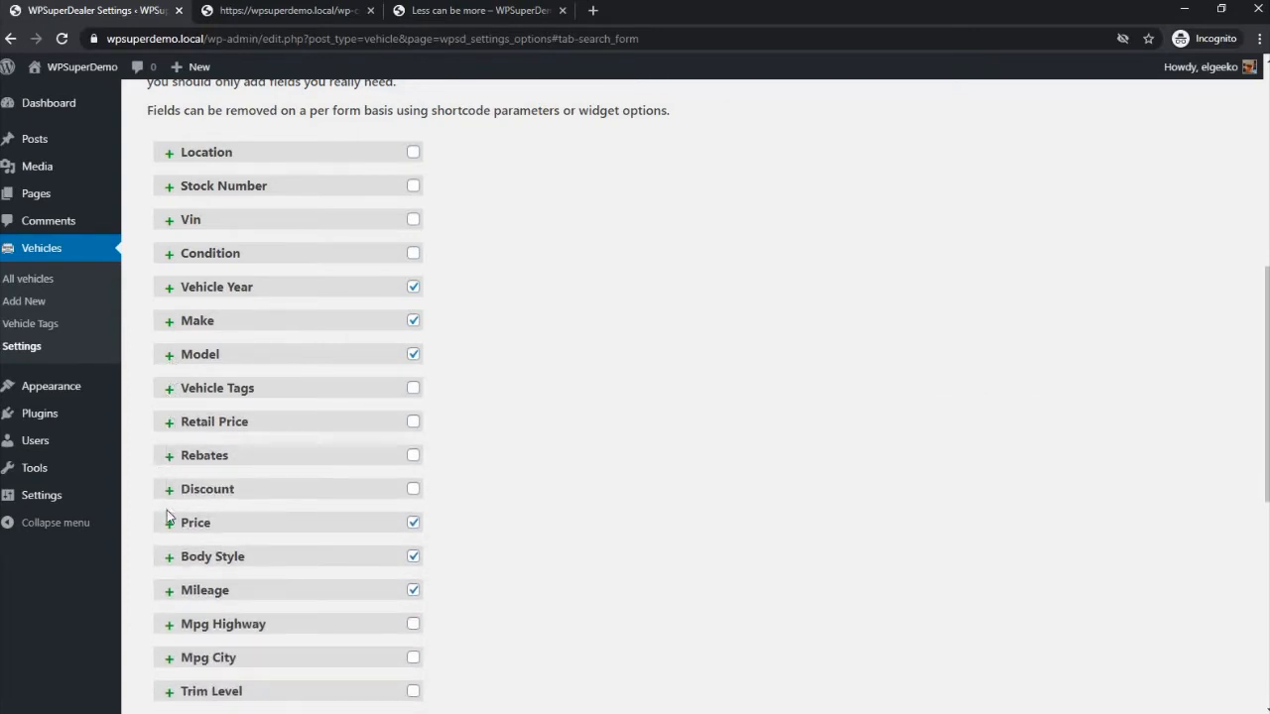
left_click(169, 557)
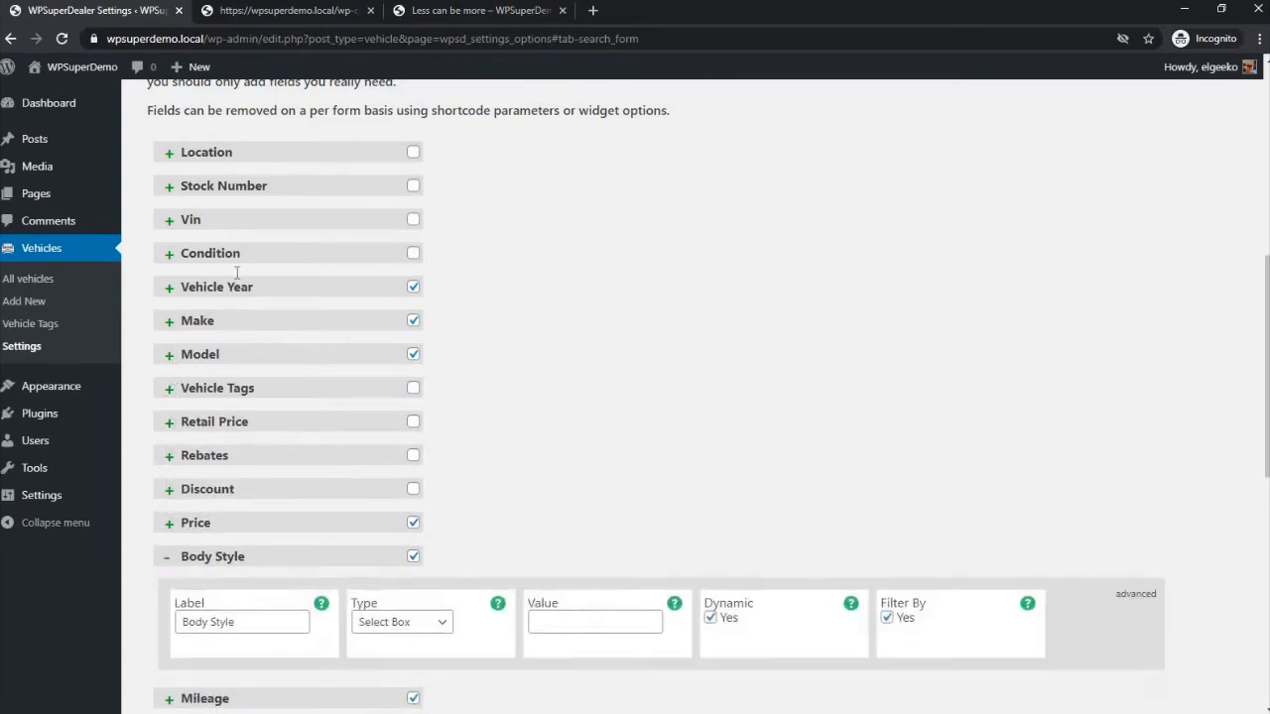
- Review the Body Style field's type choices, keep Select Box, and switch to the Less can be more page
scroll(236, 272, "down", 3)
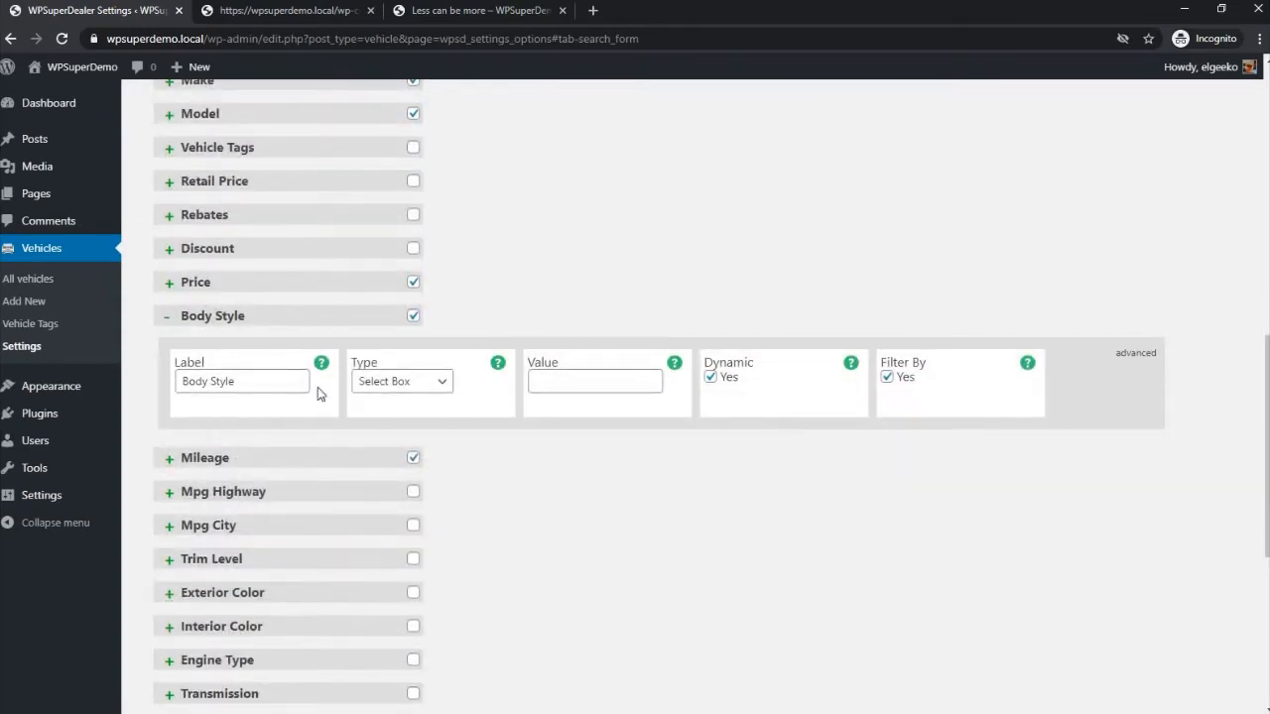
left_click(415, 383)
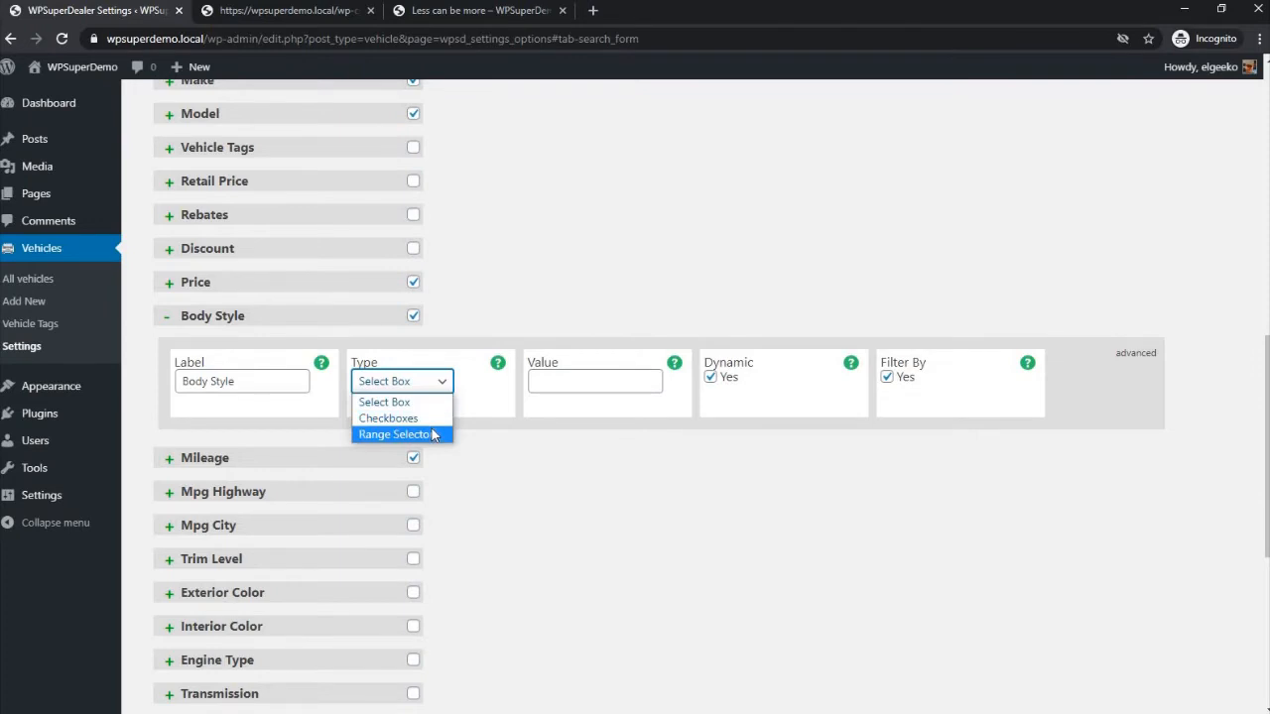
left_click(431, 401)
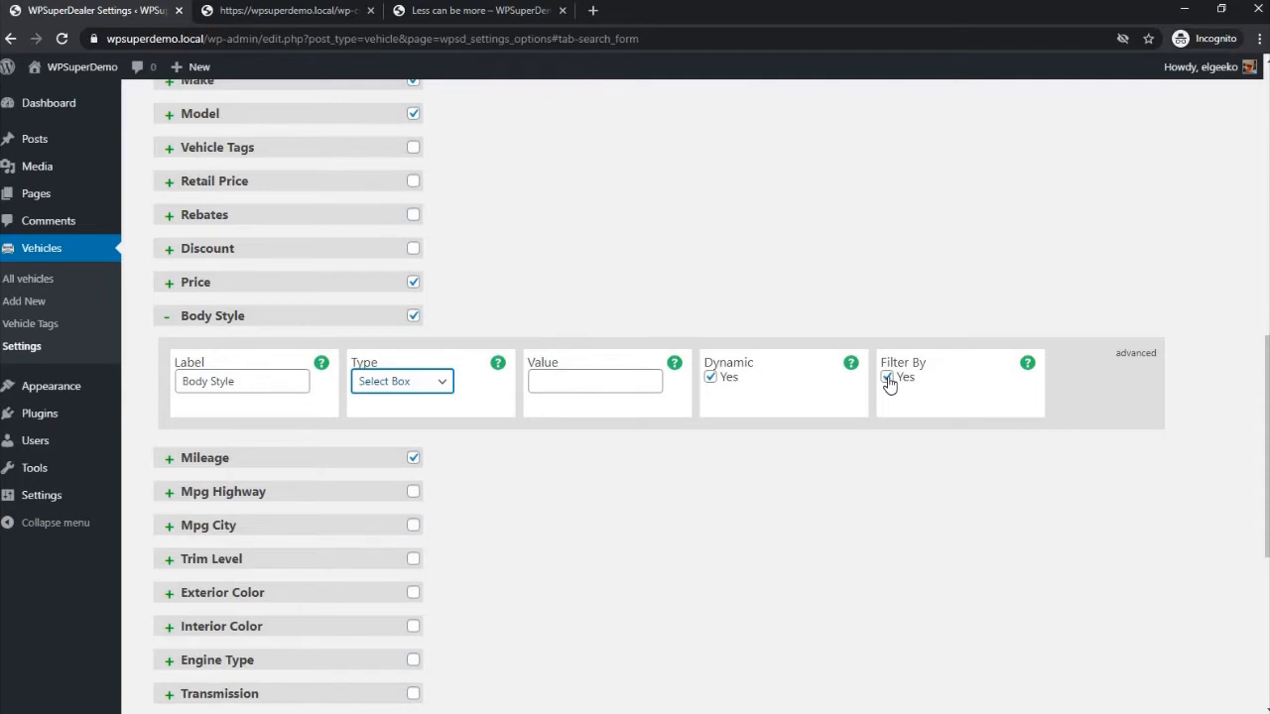
left_click(476, 12)
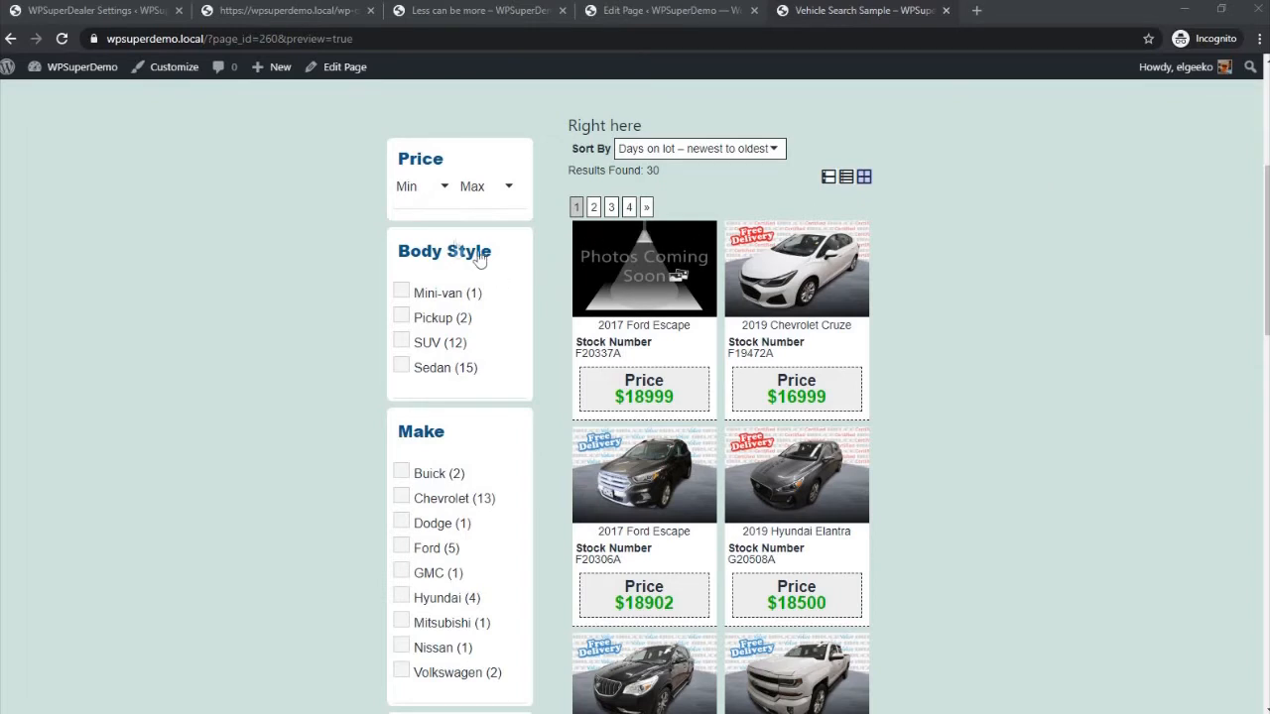
- Test the body style filter on the Vehicle Search Sample page with SUV, then clear it and filter by Pickup
left_click(400, 344)
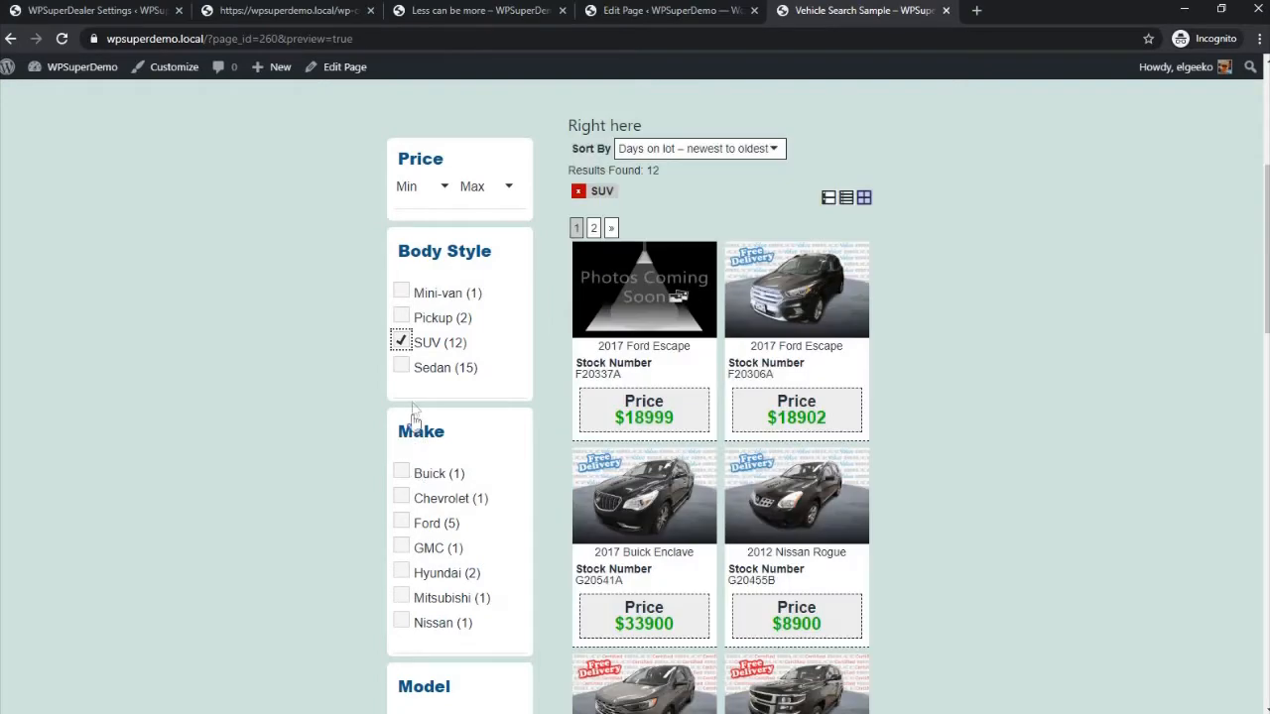
left_click(400, 342)
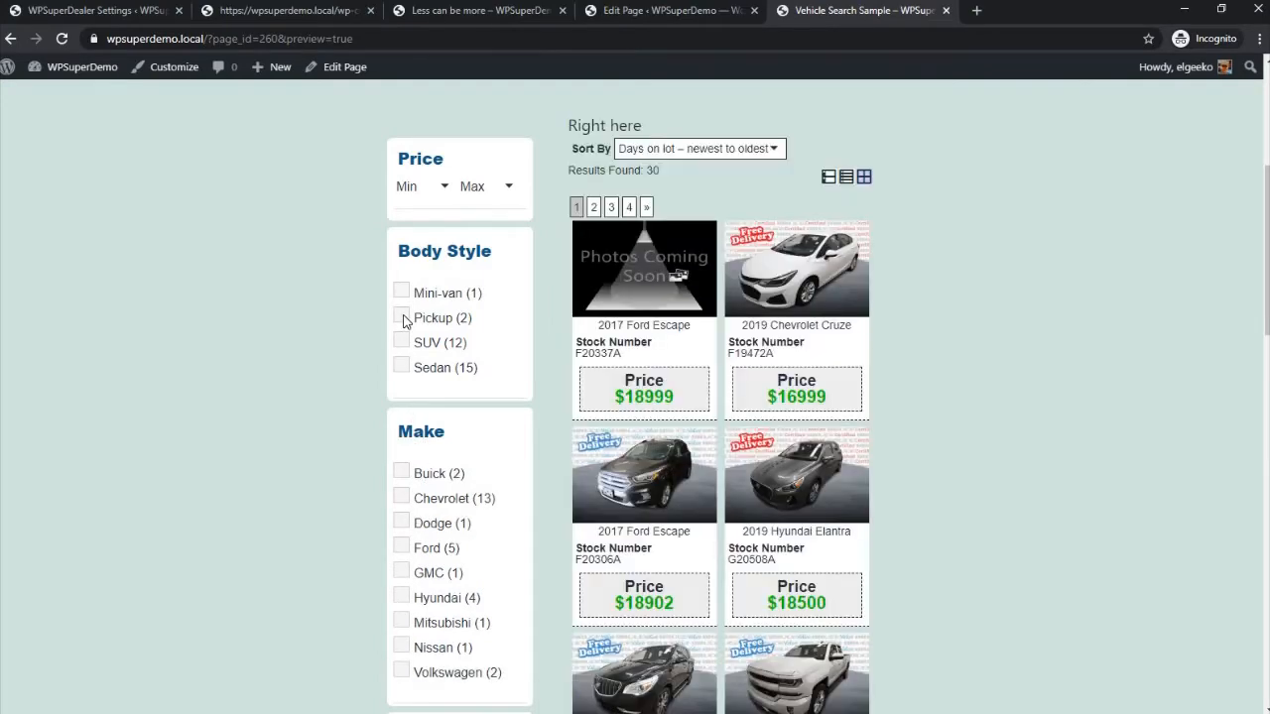
left_click(401, 317)
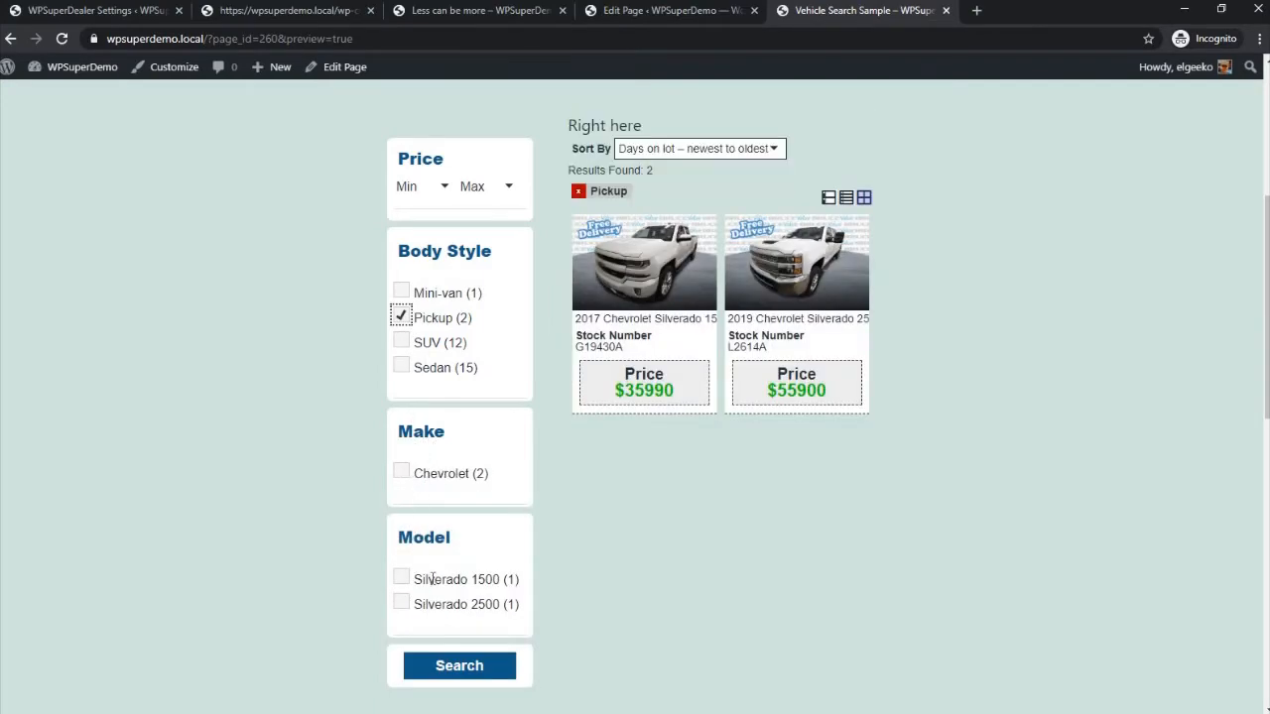
- Limit the Pickup results to a maximum price of $30,000, then remove the price and Pickup filters
left_click(450, 190)
left_click(450, 191)
left_click(510, 188)
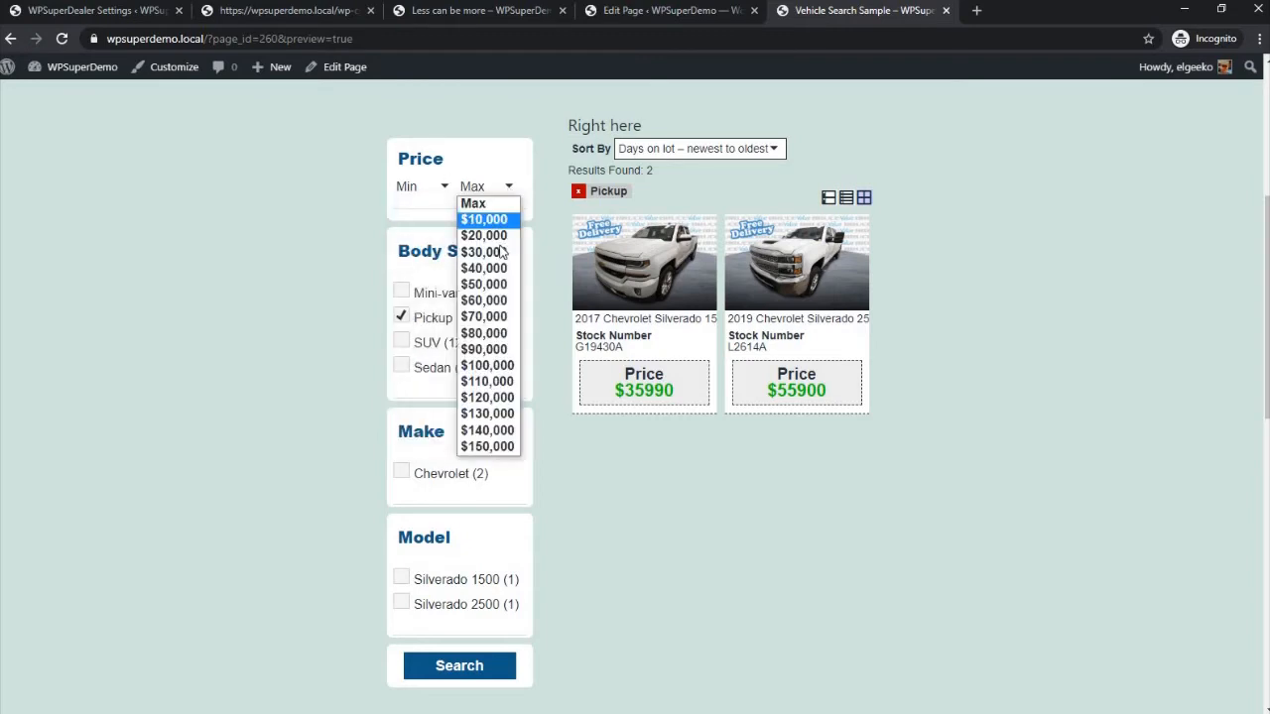
left_click(503, 254)
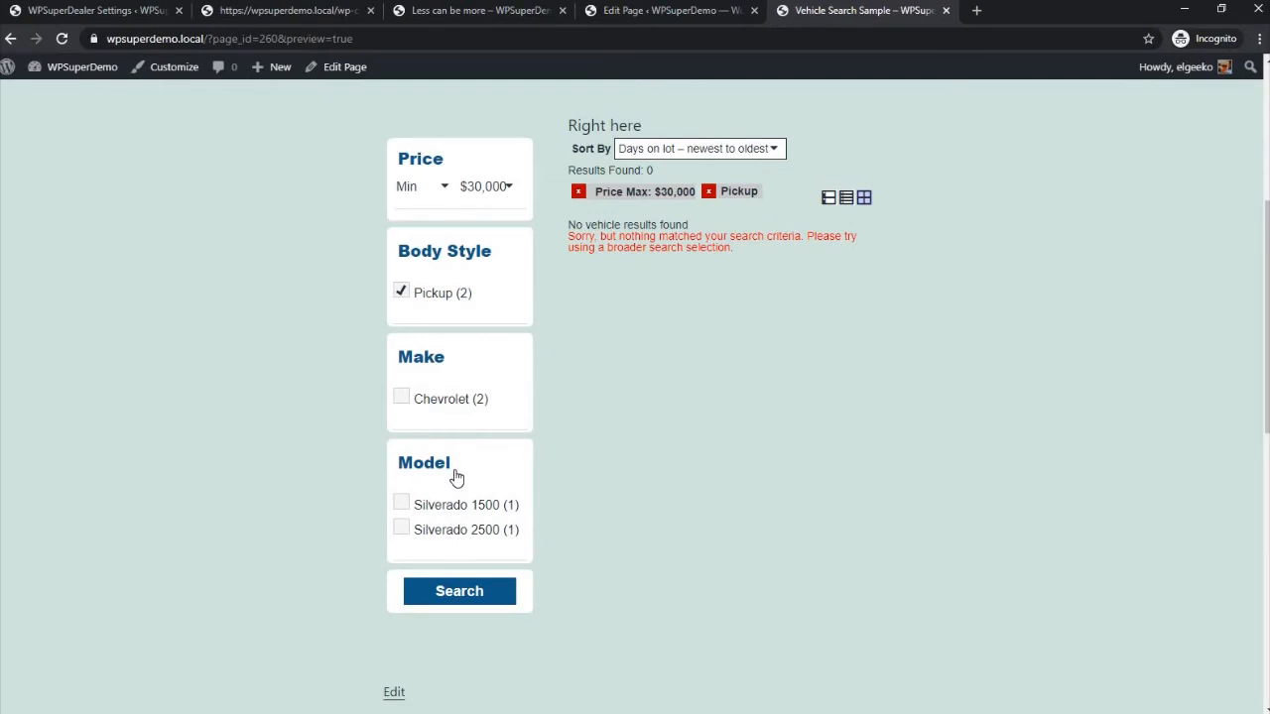
left_click(578, 191)
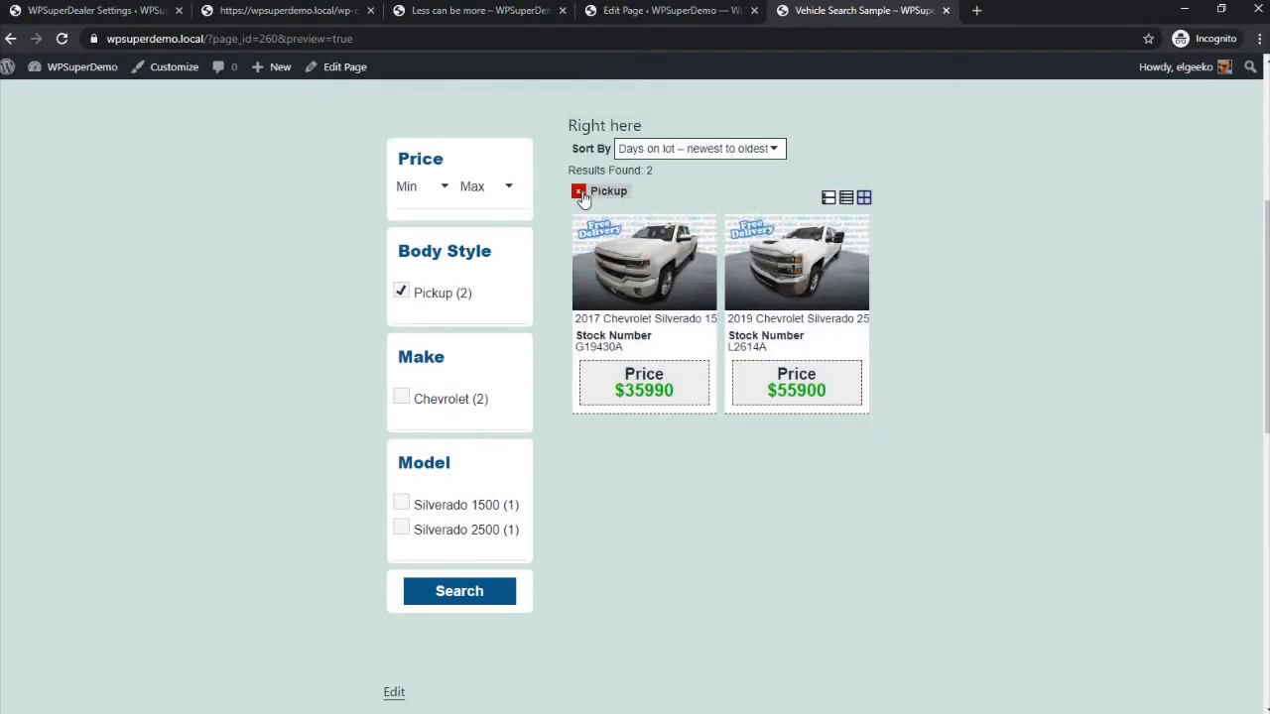
left_click(580, 194)
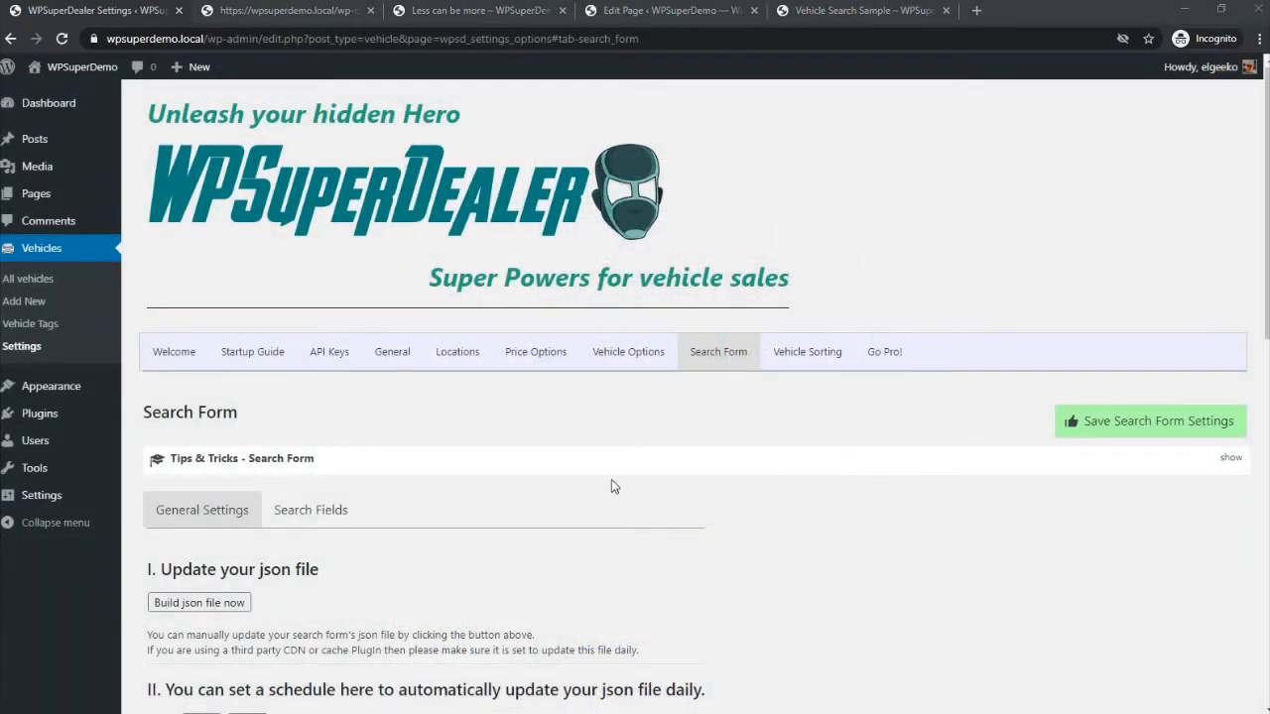
- Open the Search Fields settings and expand the options of Vehicle Year, Make and Model for inspection
left_click(338, 513)
scroll(397, 288, "down", 3)
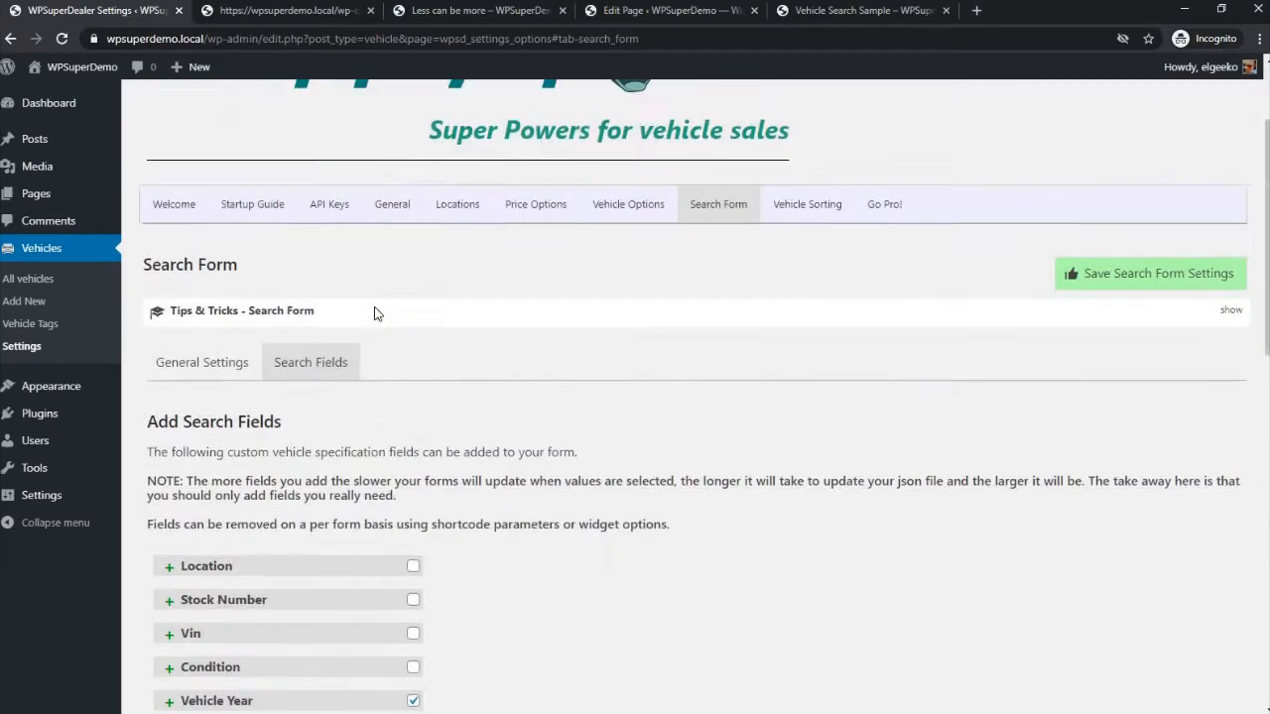
scroll(417, 261, "down", 2)
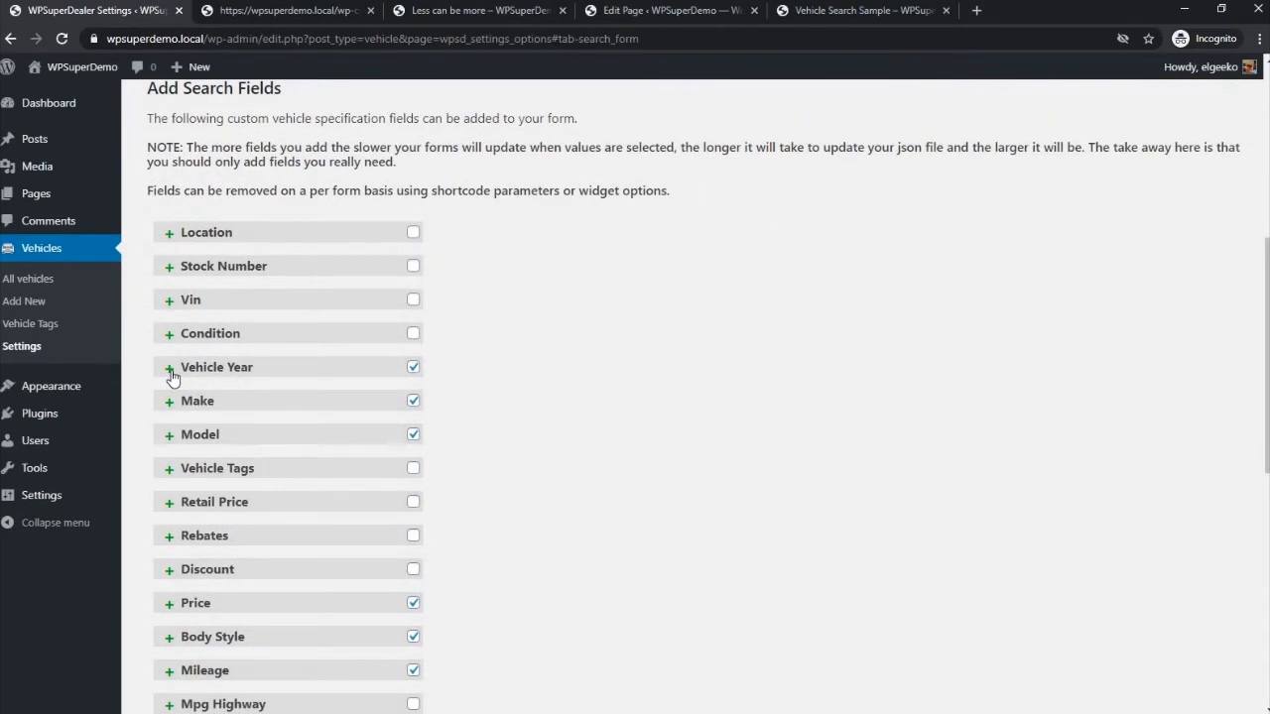
left_click(169, 370)
left_click(169, 512)
scroll(170, 477, "down", 3)
left_click(170, 412)
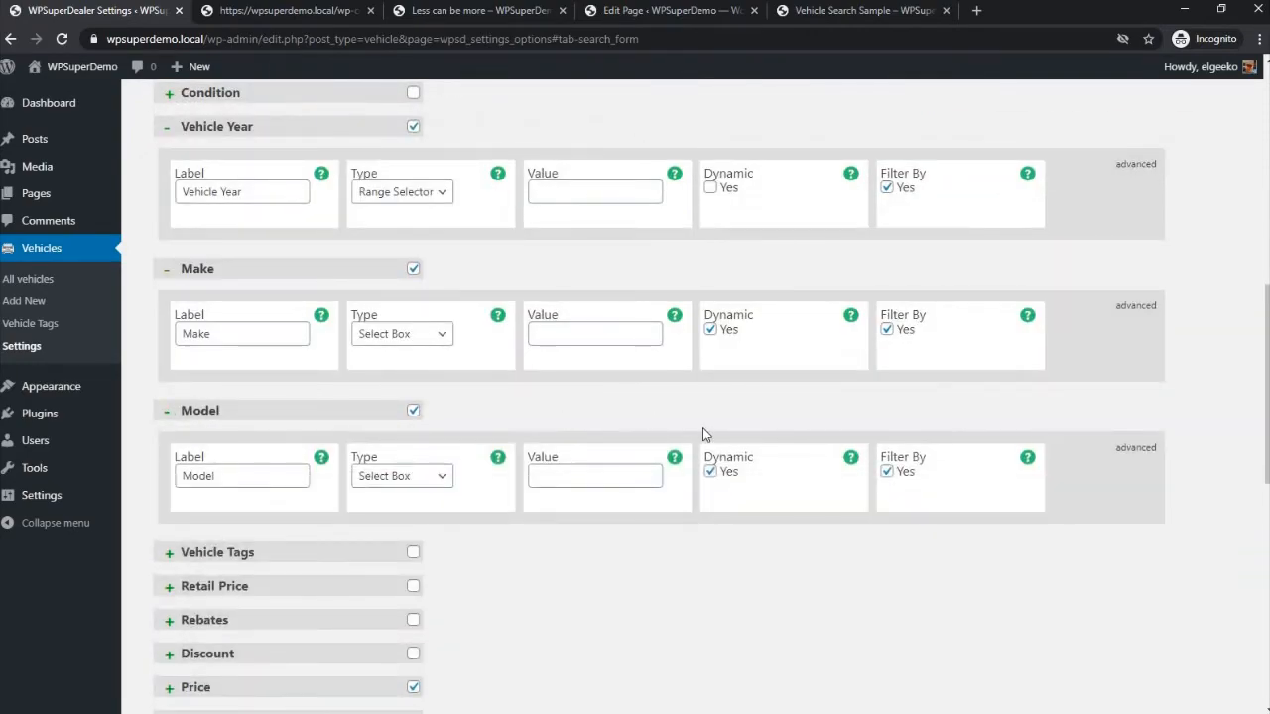
- Save the search form settings
scroll(760, 457, "up", 8)
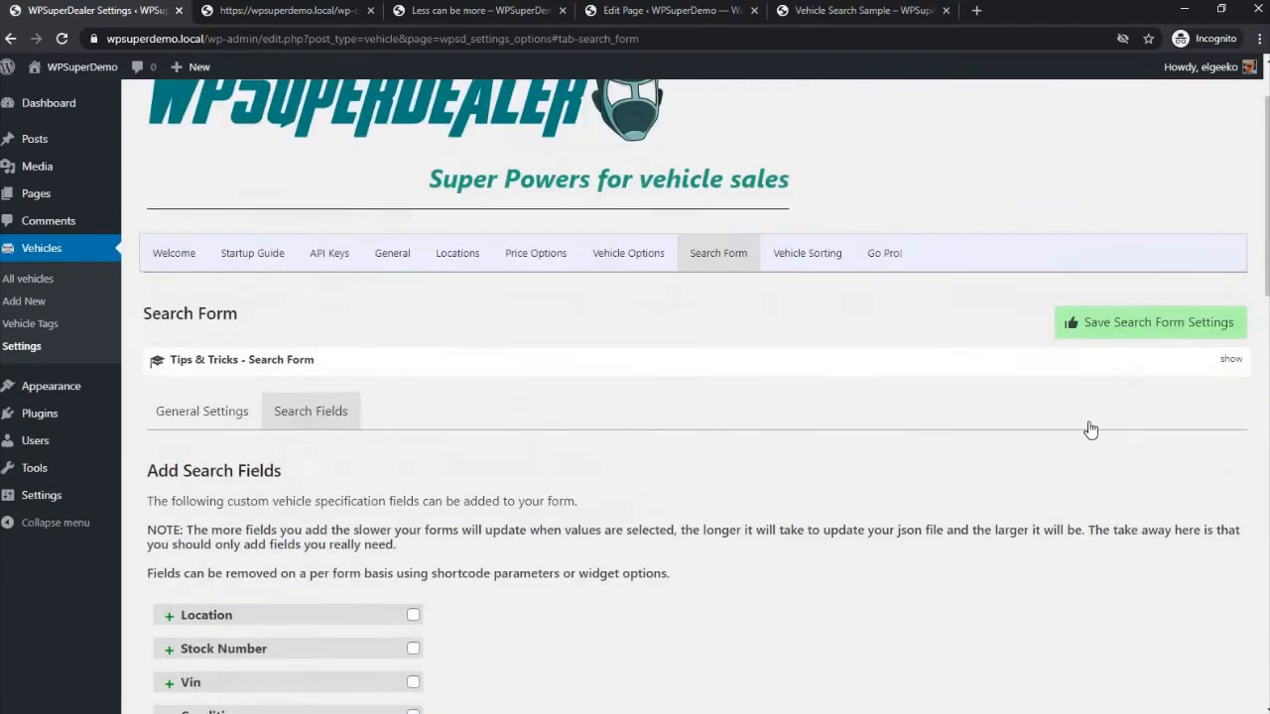
scroll(1091, 428, "up", 1)
left_click(1111, 423)
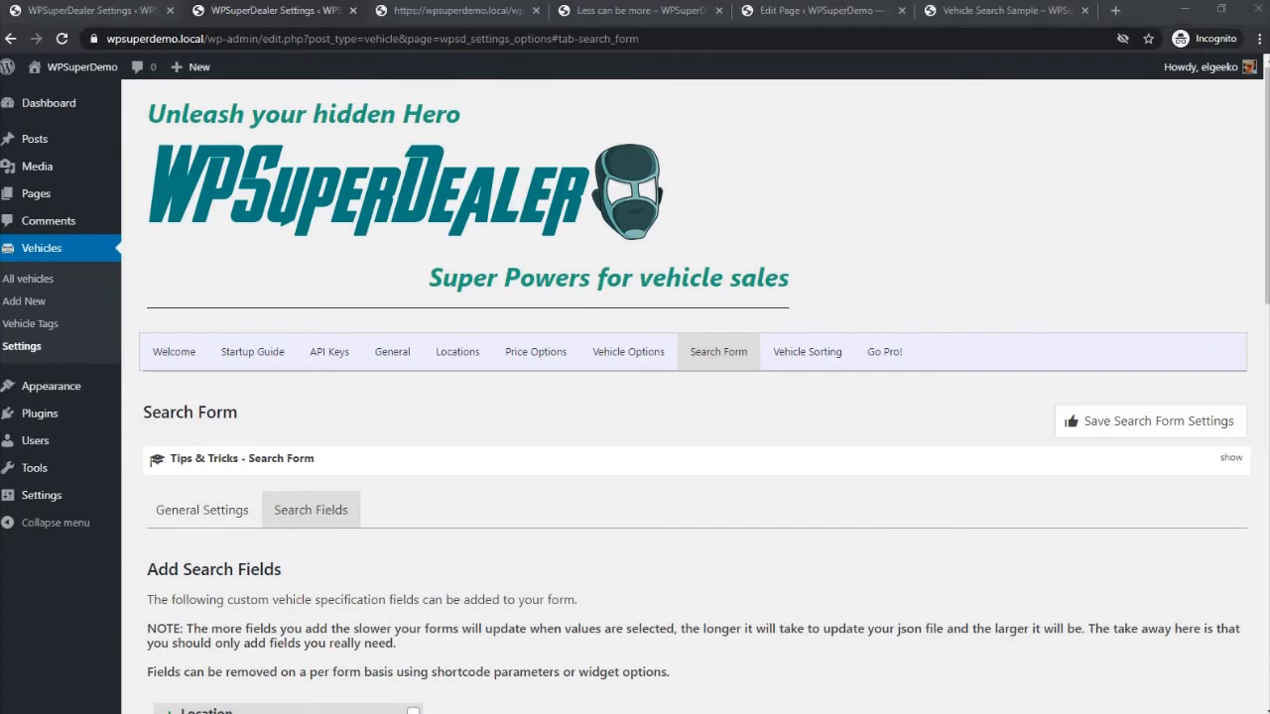
left_click(1119, 428)
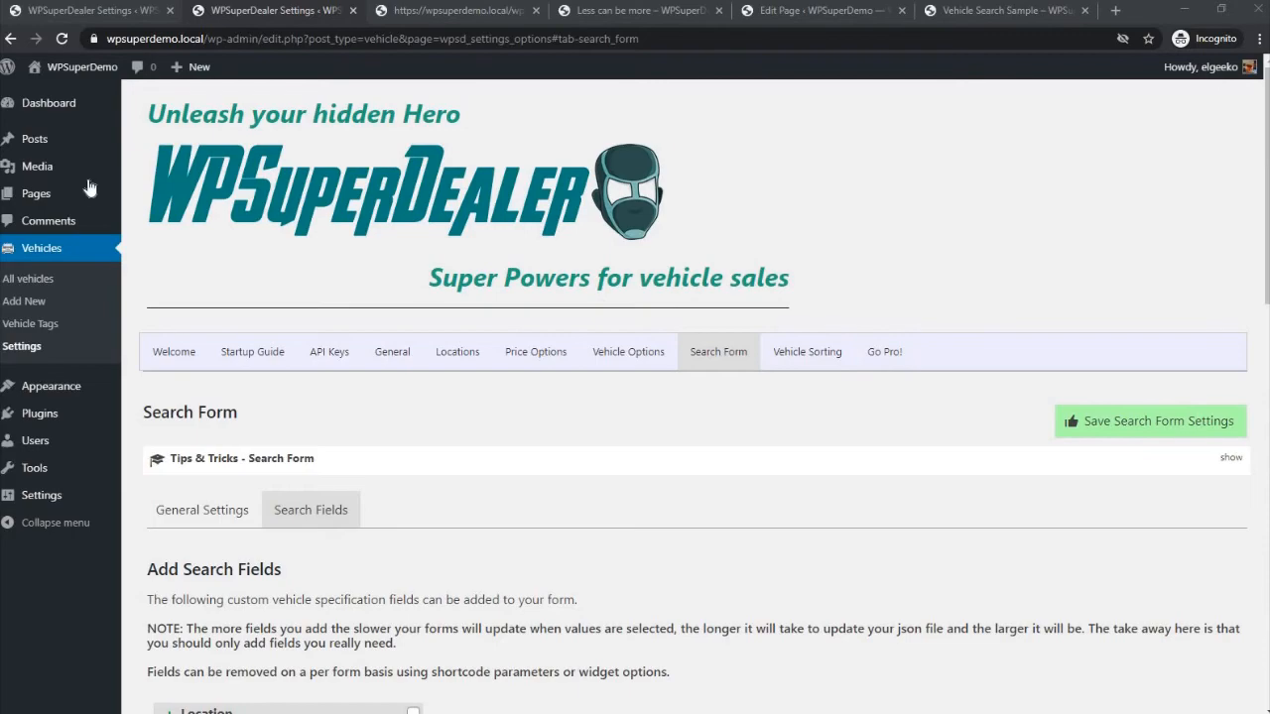
- Create a new page and insert a Vehicle Search Form block
mouse_move(103, 198)
left_click(159, 218)
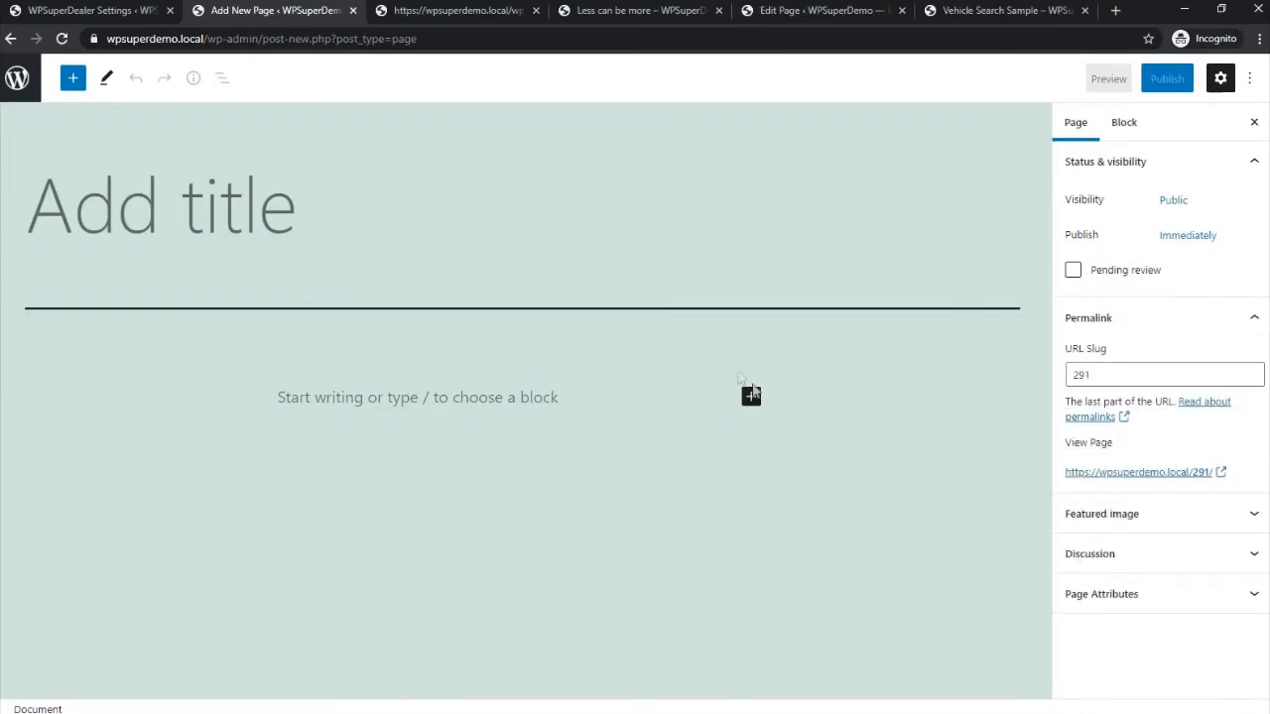
left_click(751, 396)
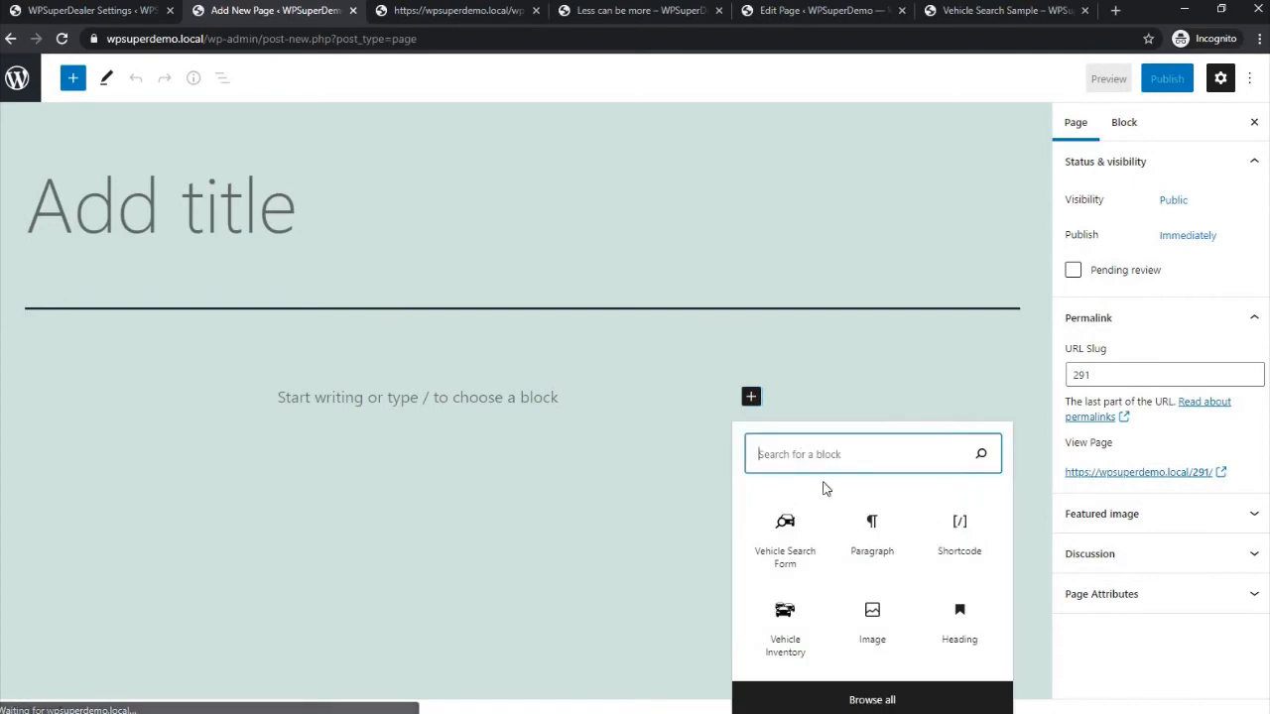
left_click(798, 536)
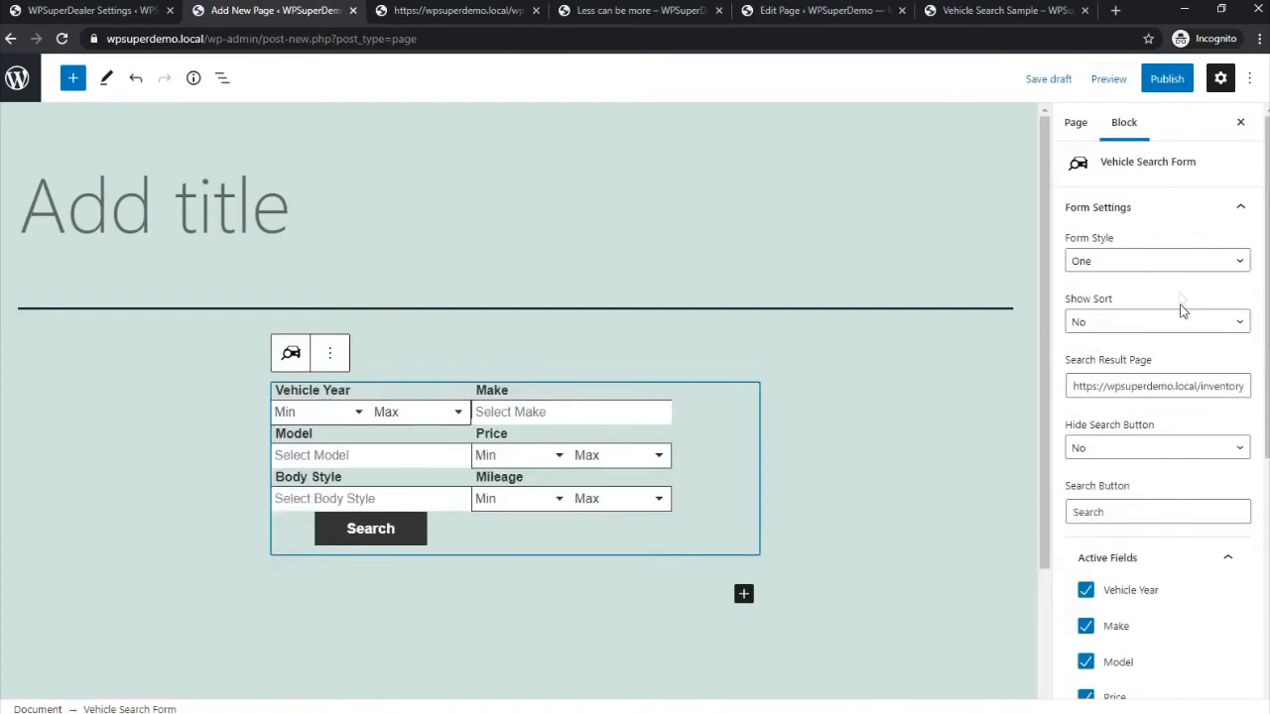
- Examine the search form block's general settings and active fields, and view the Form Style choices, keeping One
scroll(1182, 344, "down", 2)
scroll(1184, 344, "down", 3)
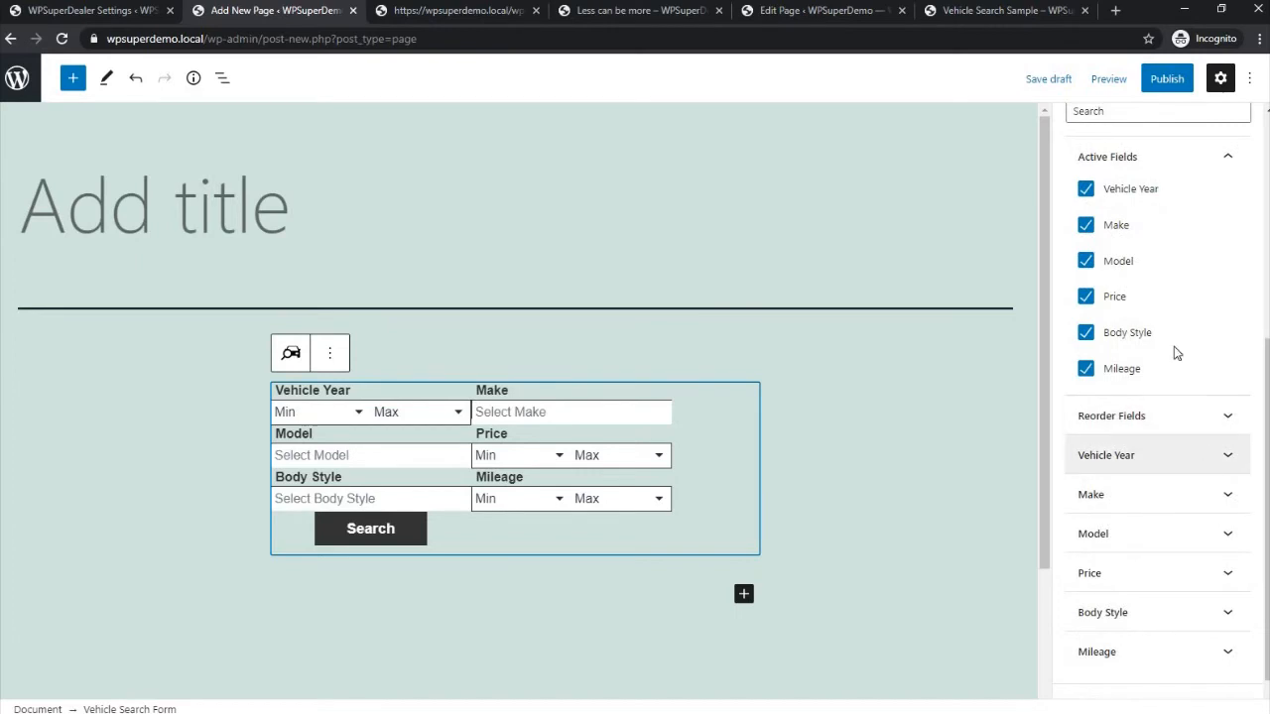
scroll(1176, 351, "up", 5)
left_click(1138, 264)
left_click(1138, 265)
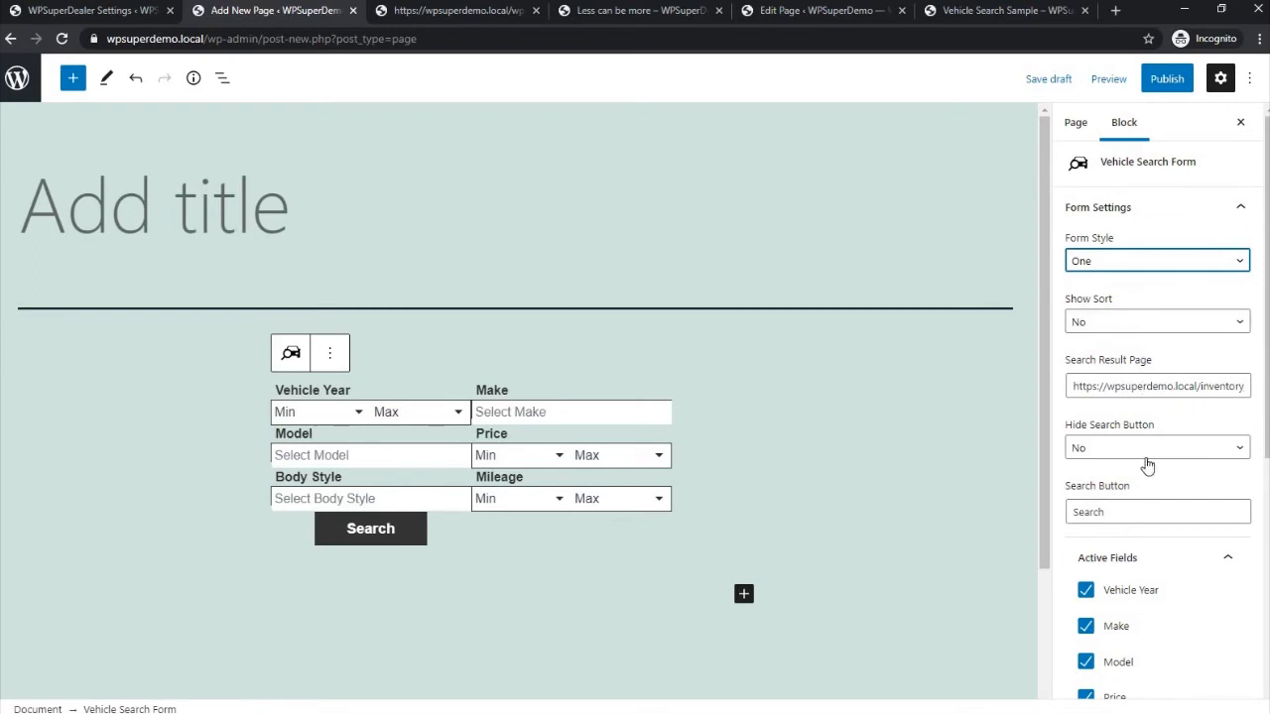
- Inspect the individual field settings of the search form block, including the Make field's label and type
scroll(1159, 486, "down", 3)
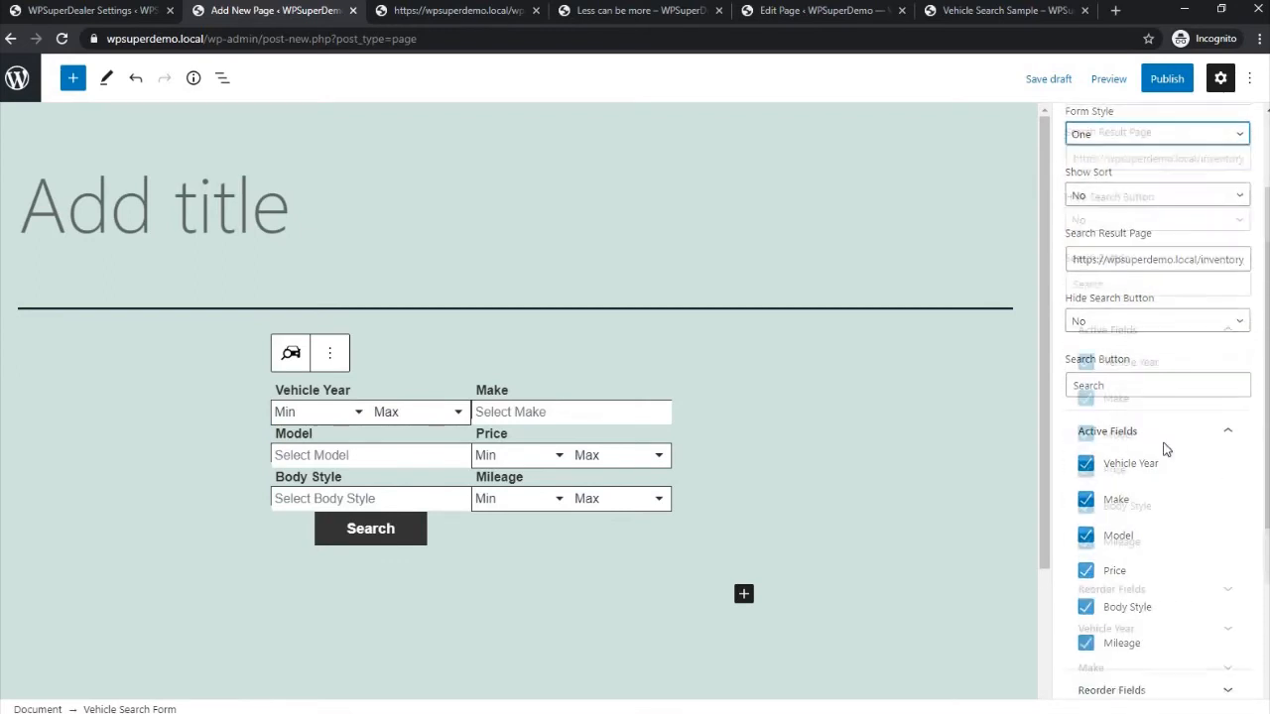
scroll(1166, 450, "down", 3)
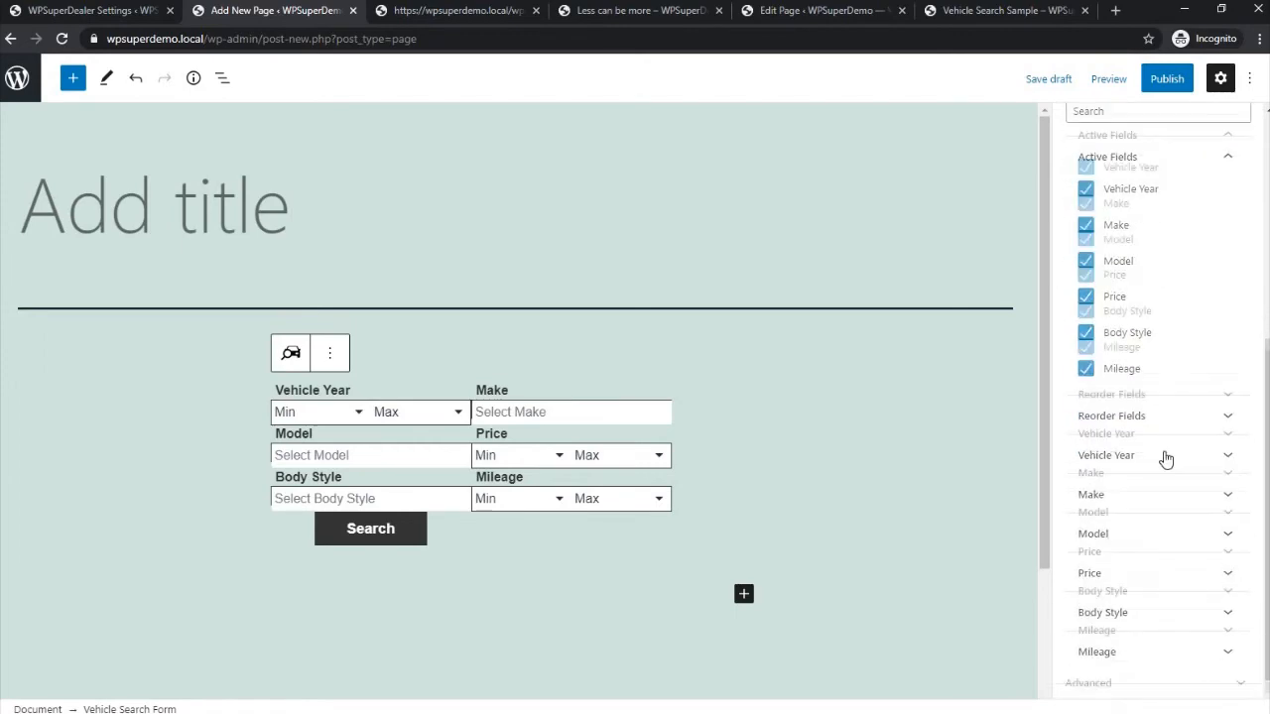
left_click(1165, 452)
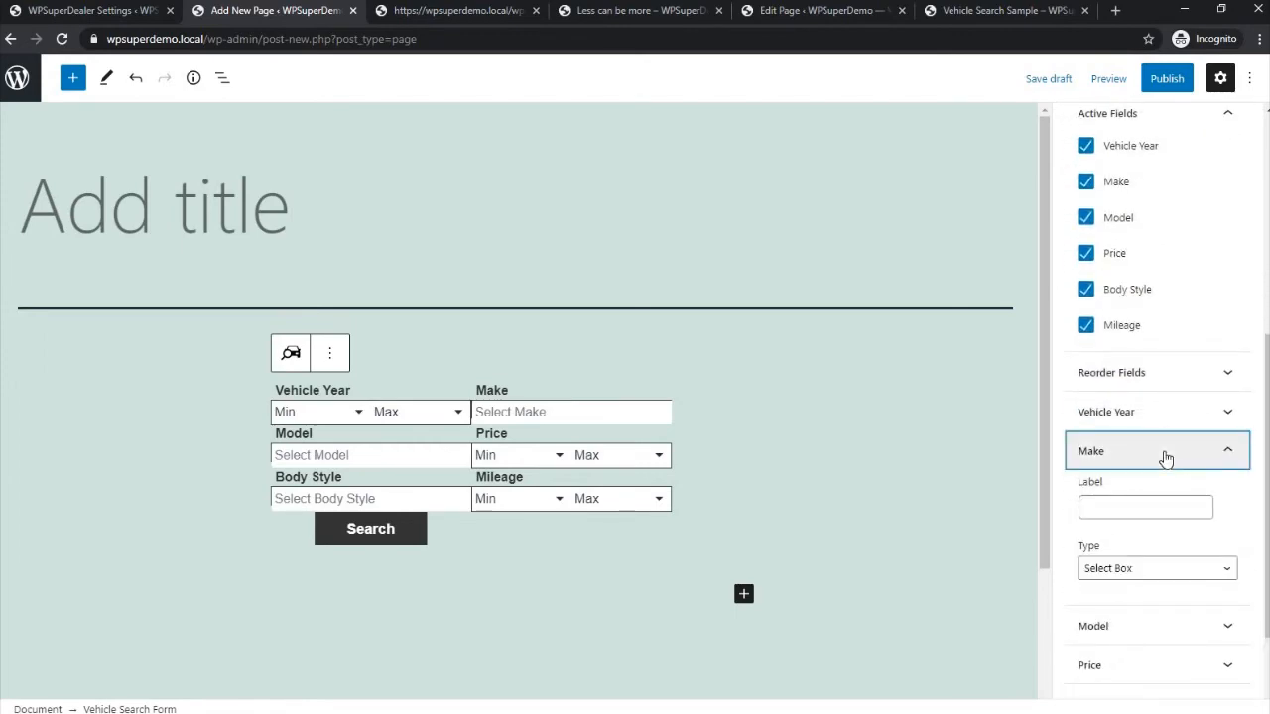
left_click(1166, 452)
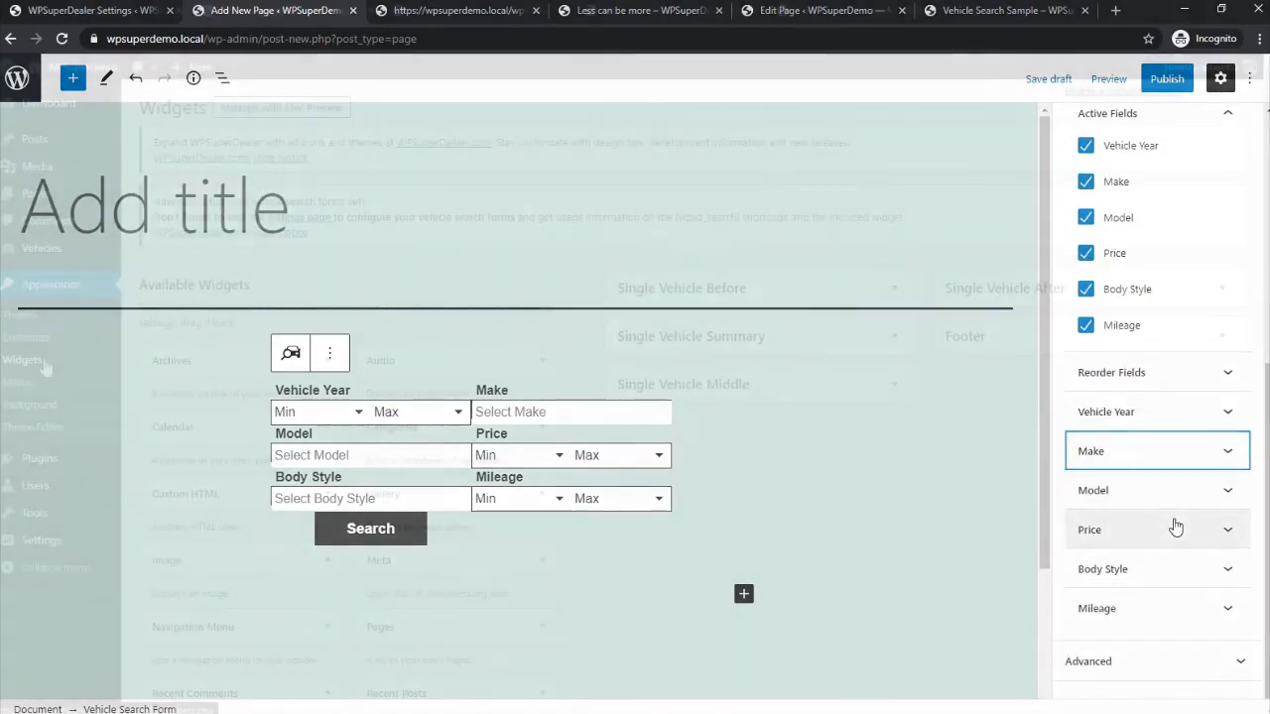
left_click(1174, 529)
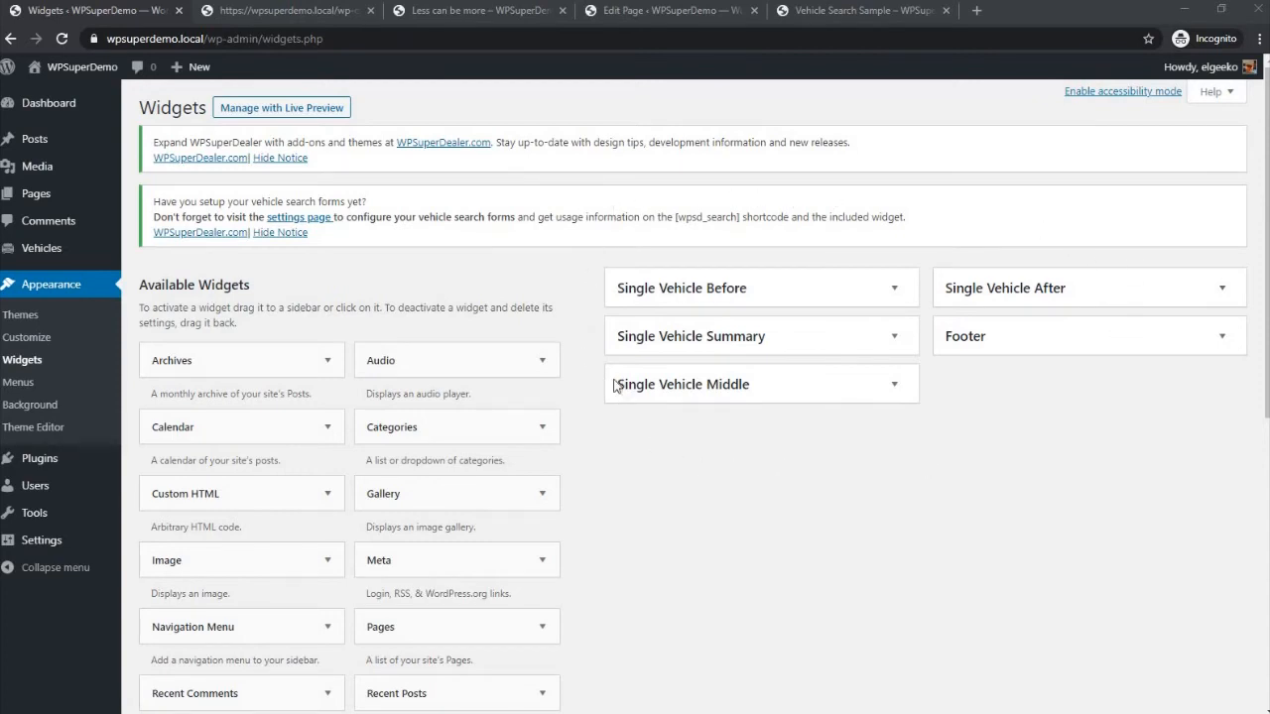
- Add the WPSuperDealer Search widget to the Single Vehicle Middle widget area
scroll(616, 387, "down", 5)
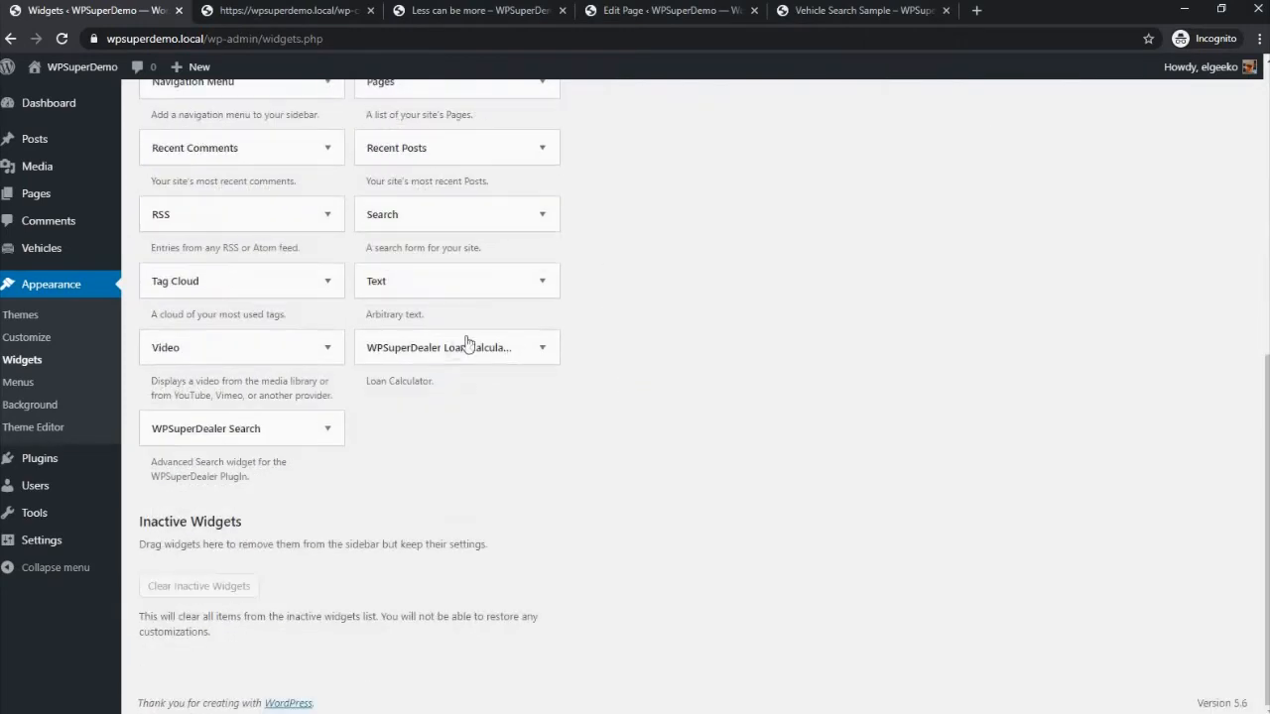
left_click_drag(244, 440, 731, 204)
scroll(740, 243, "up", 3)
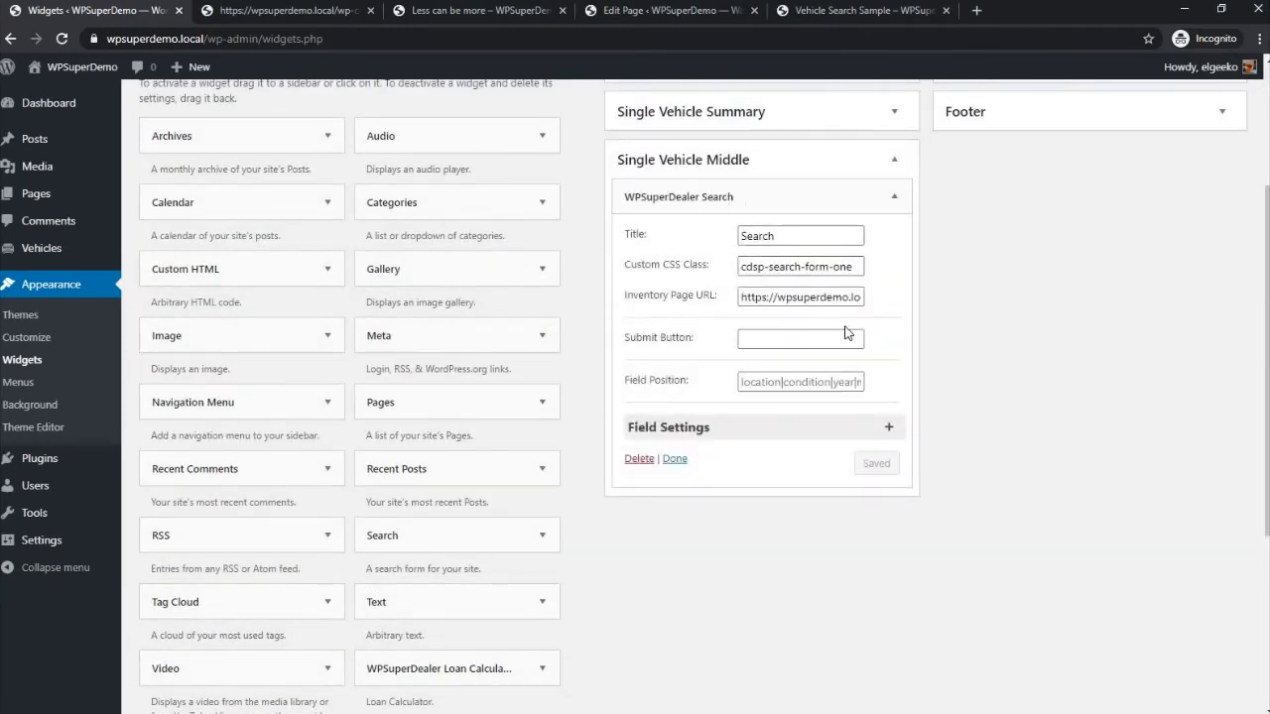
- Try the two and three form styles in the search widget's Custom CSS Class, ending with cdsp-search-form-four
left_click(848, 264)
double_click(849, 264)
type("tw")
double_click(849, 264)
type("thr")
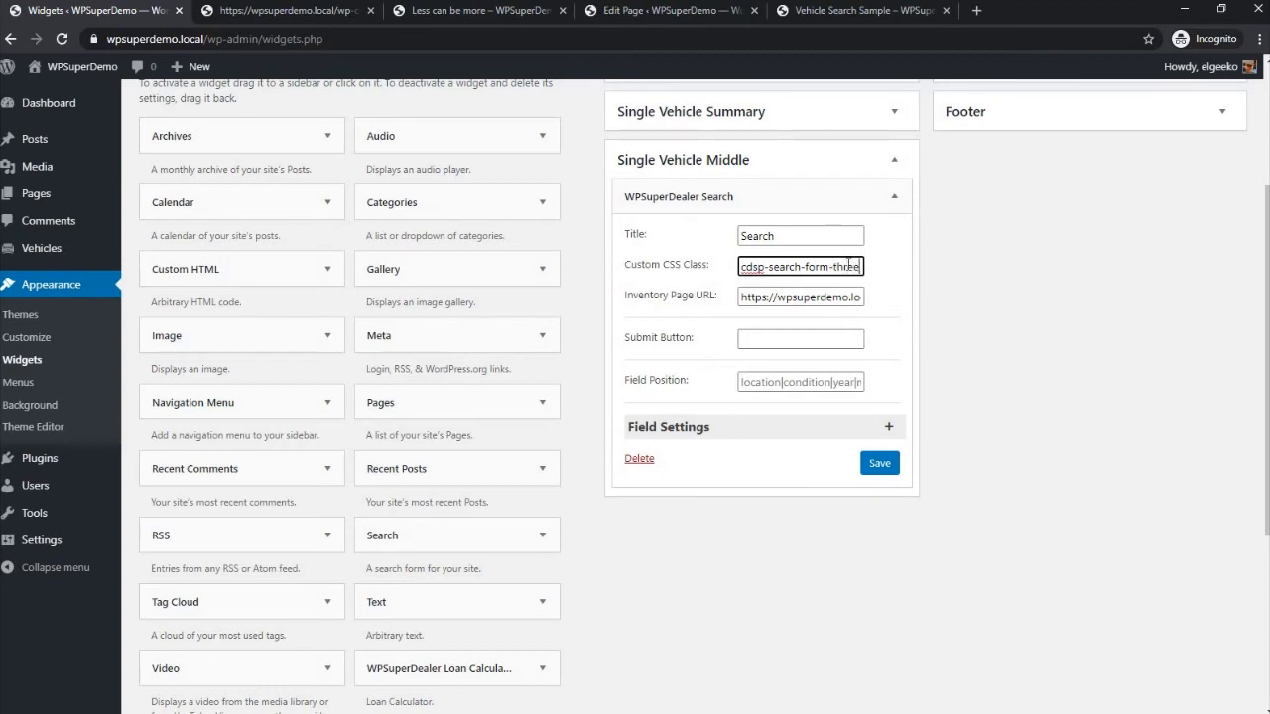
type("ee")
key("ctrl+shift+Left")
type("fou")
- Set the search widget's Field Position to body_style|make
left_click(828, 297)
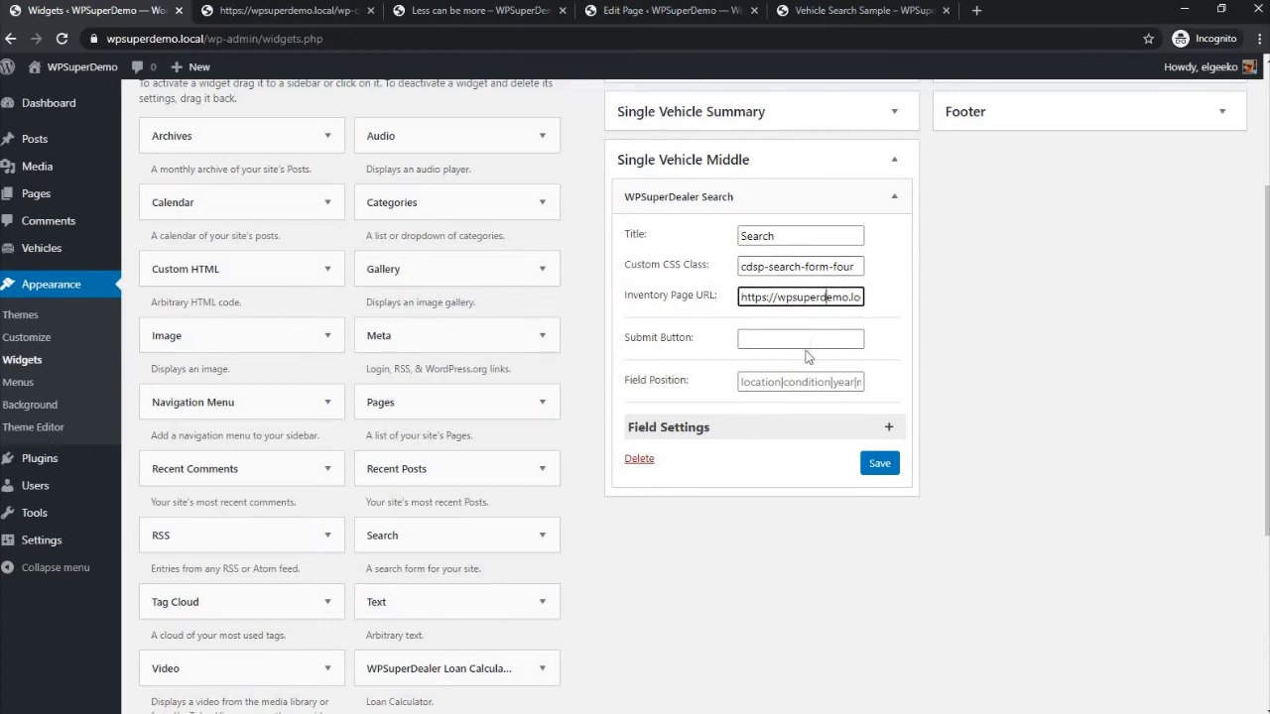
left_click(787, 383)
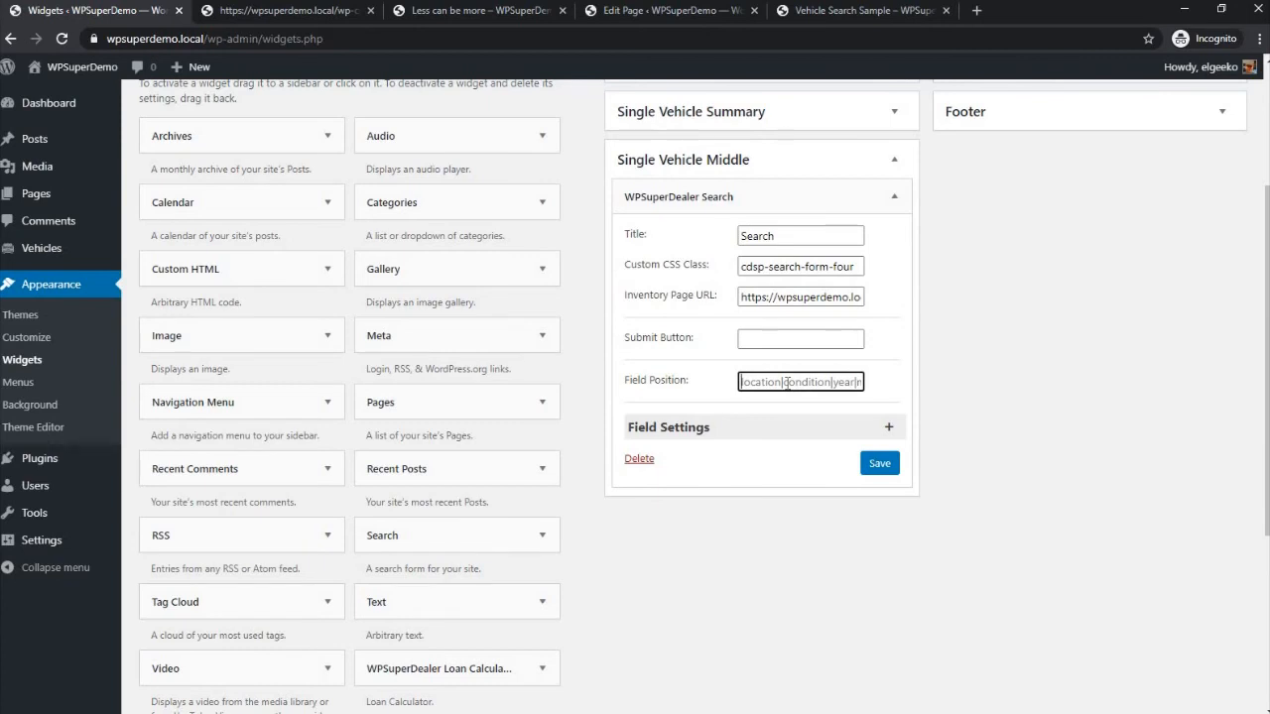
key("ctrl+a")
type("b")
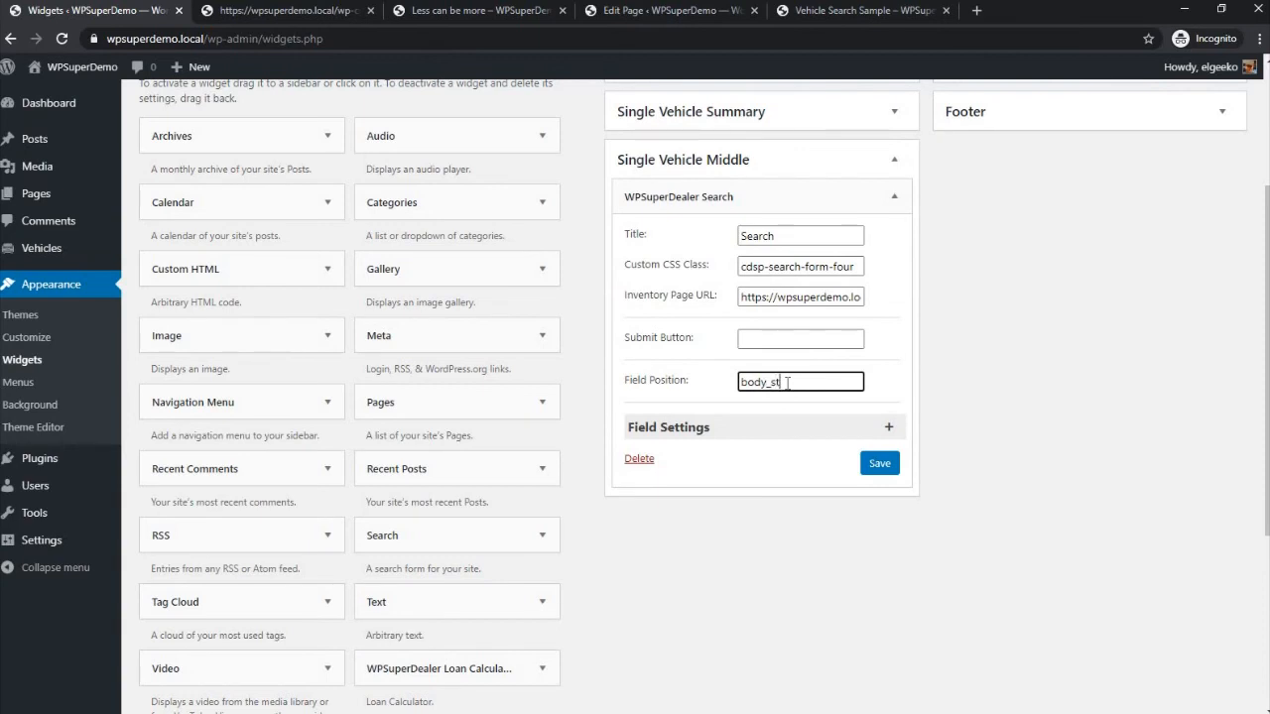
type("ody_style|make")
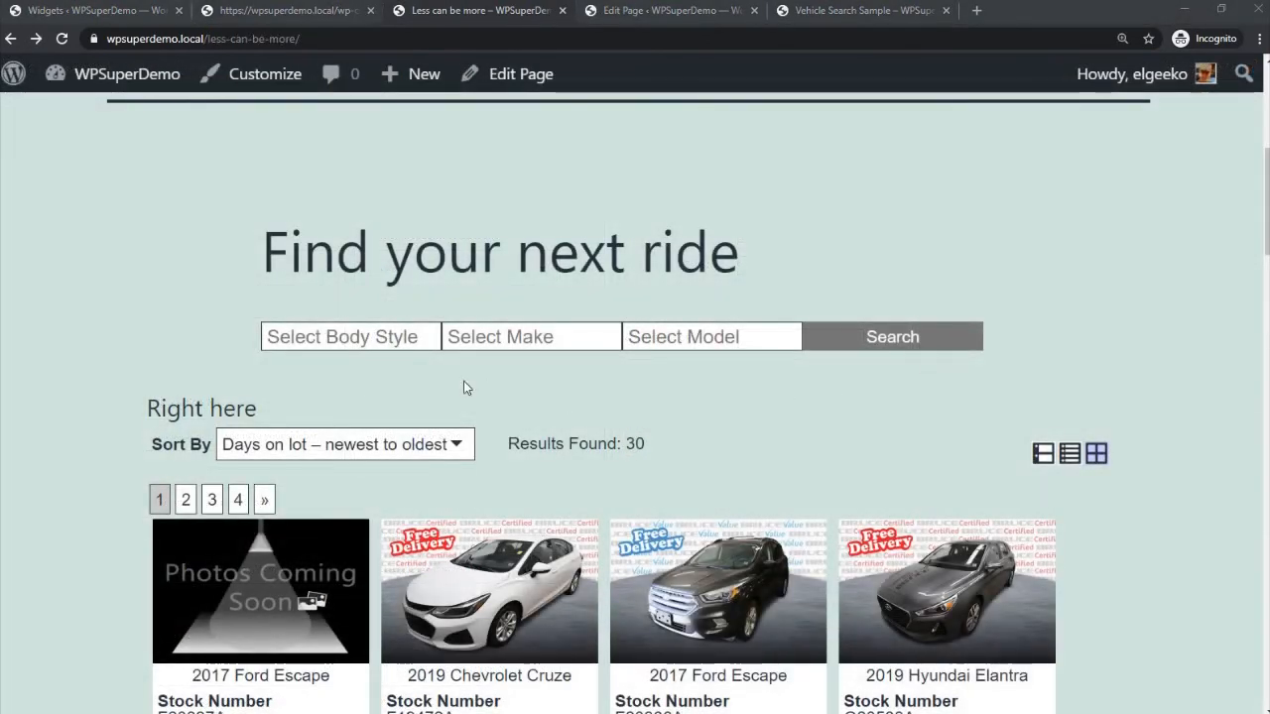
- Filter the Less can be more page's inventory by body style SUV and make Ford
left_click(367, 338)
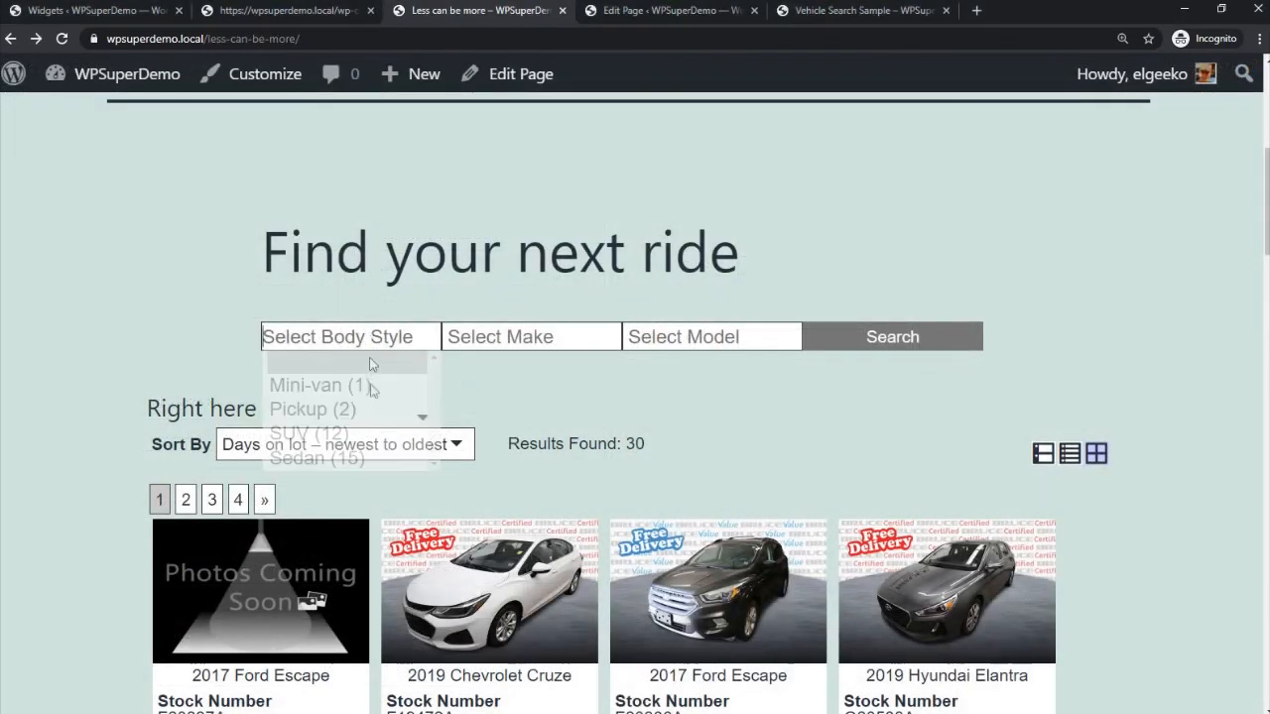
left_click(363, 438)
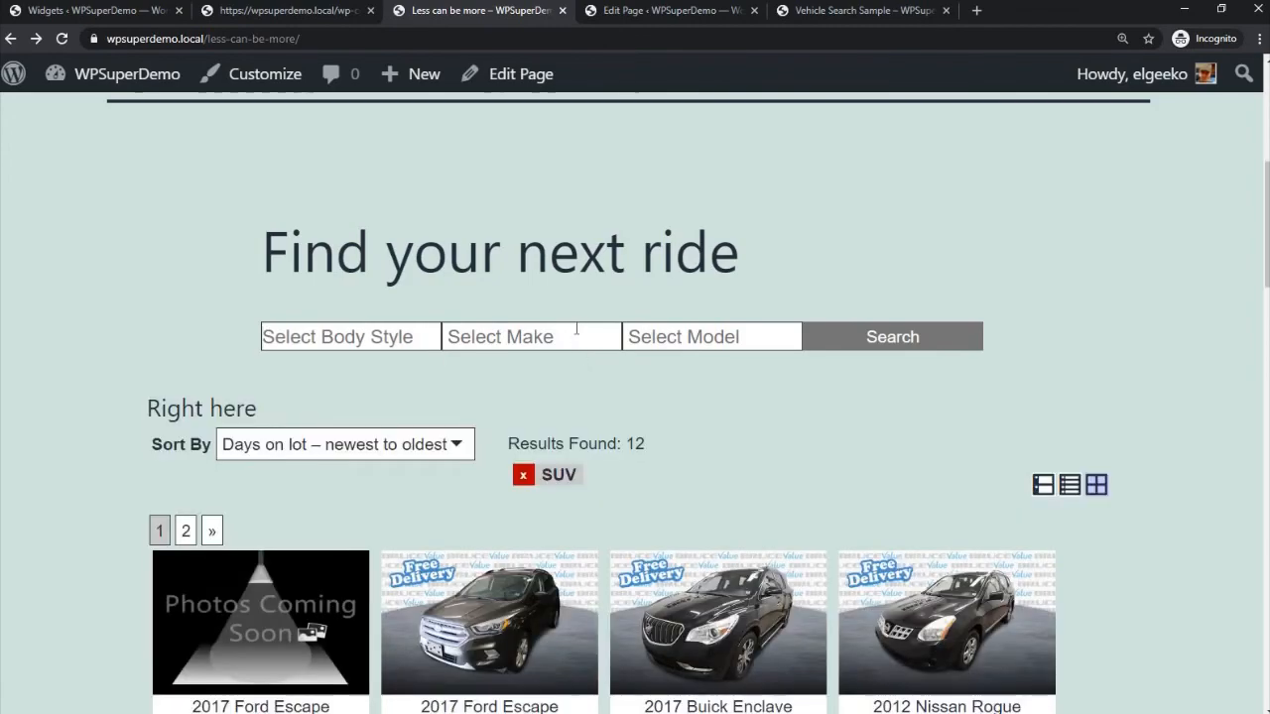
left_click(578, 339)
left_click(579, 338)
left_click(555, 437)
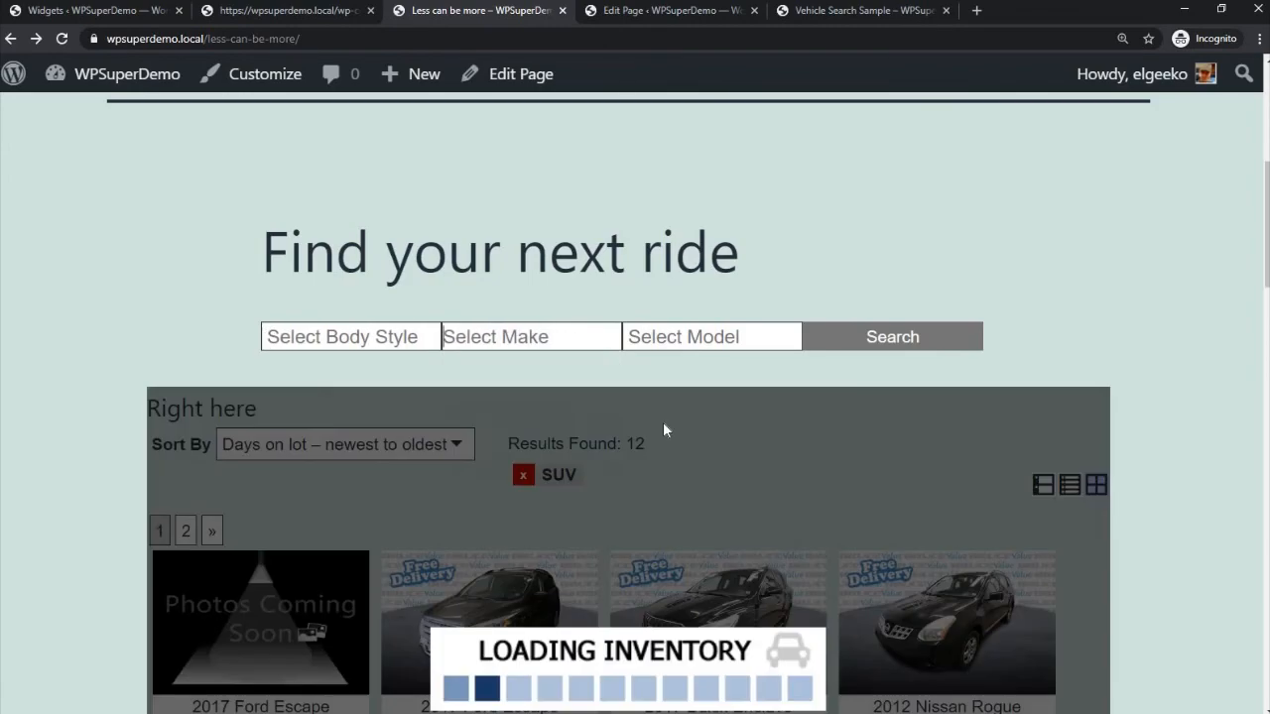
- Look through the filtered vehicles on the Less can be more page and display the Sort By choices
scroll(669, 431, "down", 3)
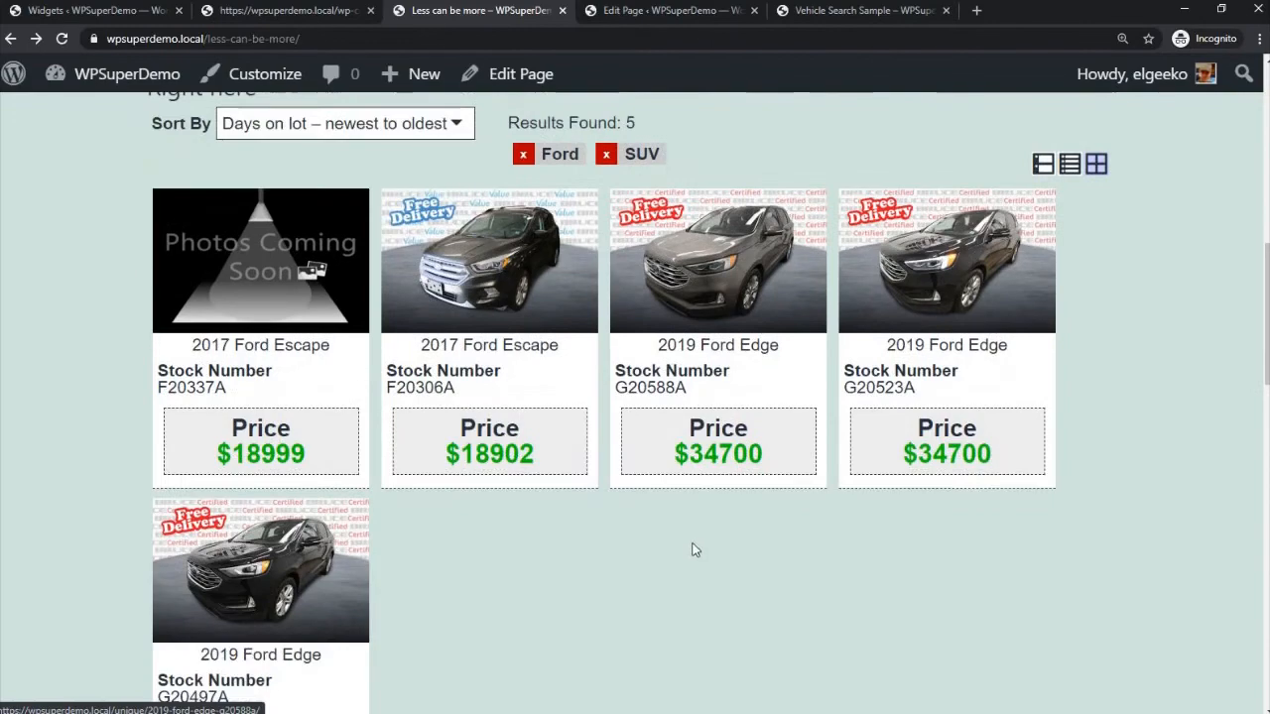
scroll(655, 558, "up", 2)
scroll(655, 559, "up", 2)
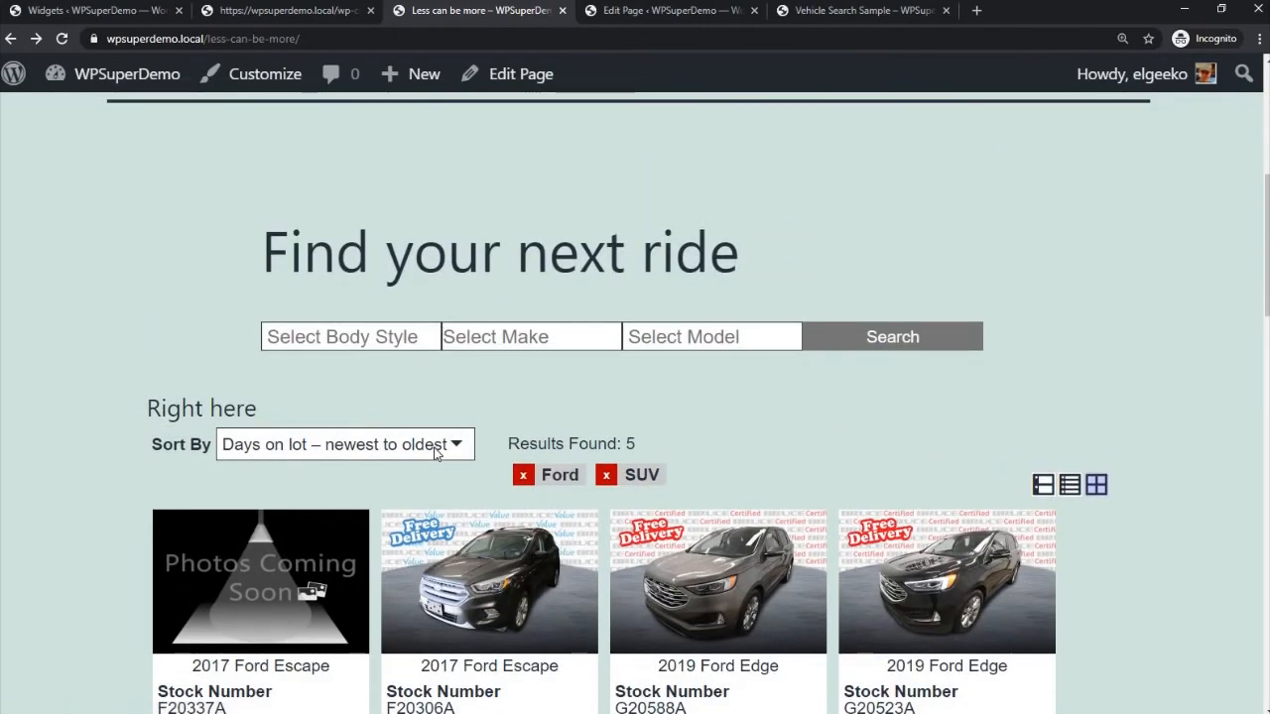
left_click(436, 451)
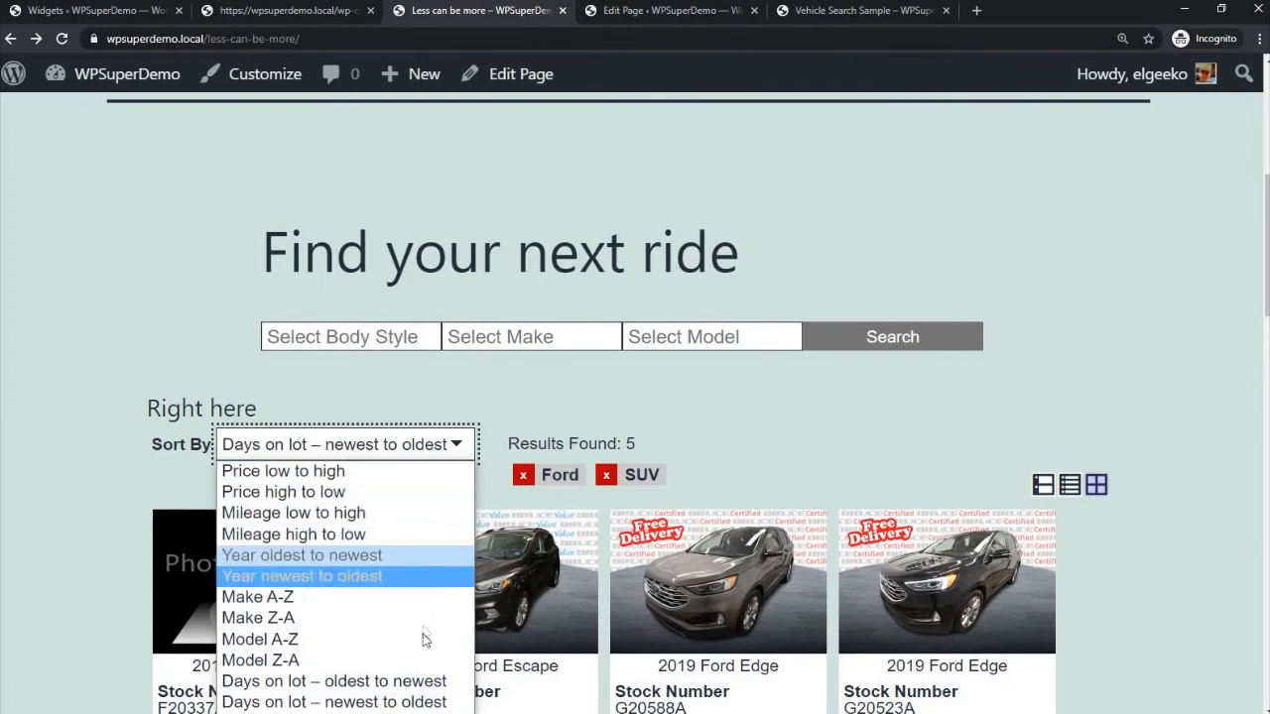